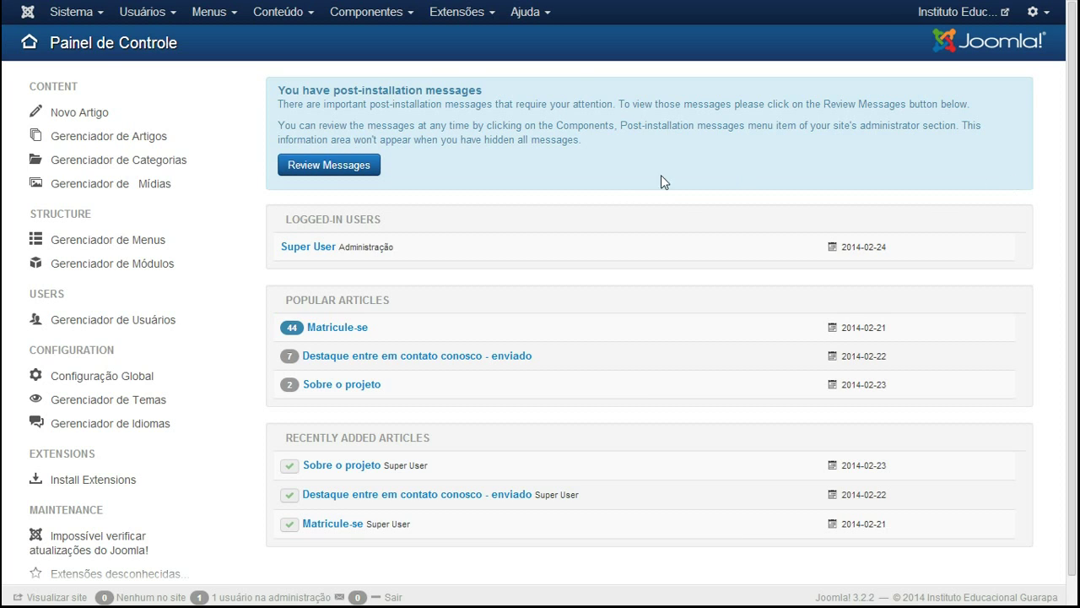
# - Open the Editor - TinyMCE plugin in the plugin manager and review its Funcionalidade options
pyautogui.click(458, 18)
pyautogui.click(487, 96)
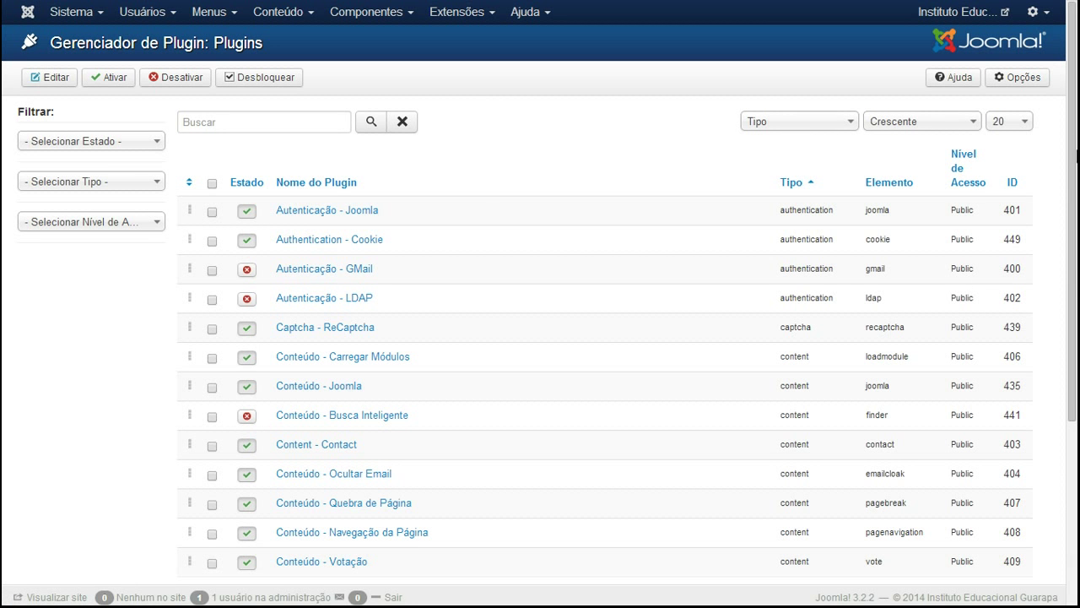
pyautogui.scroll(-3, 1072, 155)
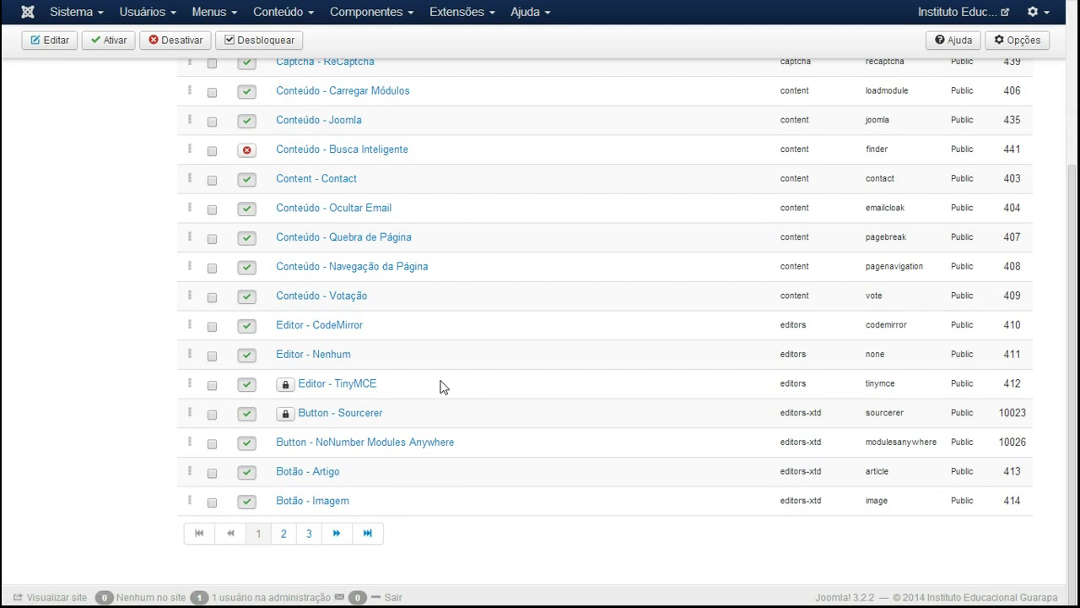
pyautogui.click(355, 385)
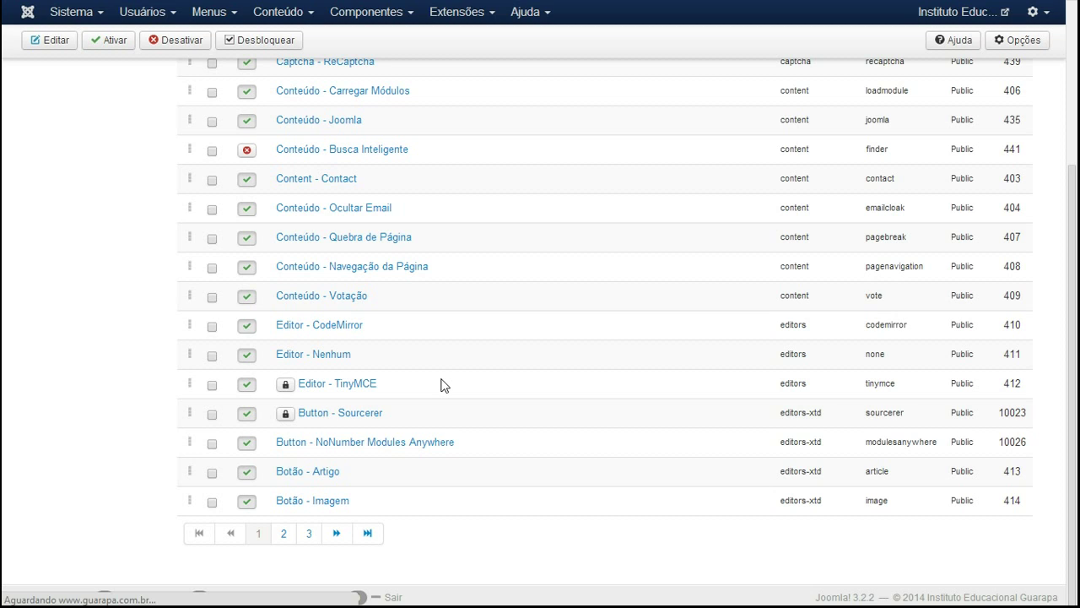
pyautogui.moveTo(140, 163); pyautogui.dragTo(76, 157)
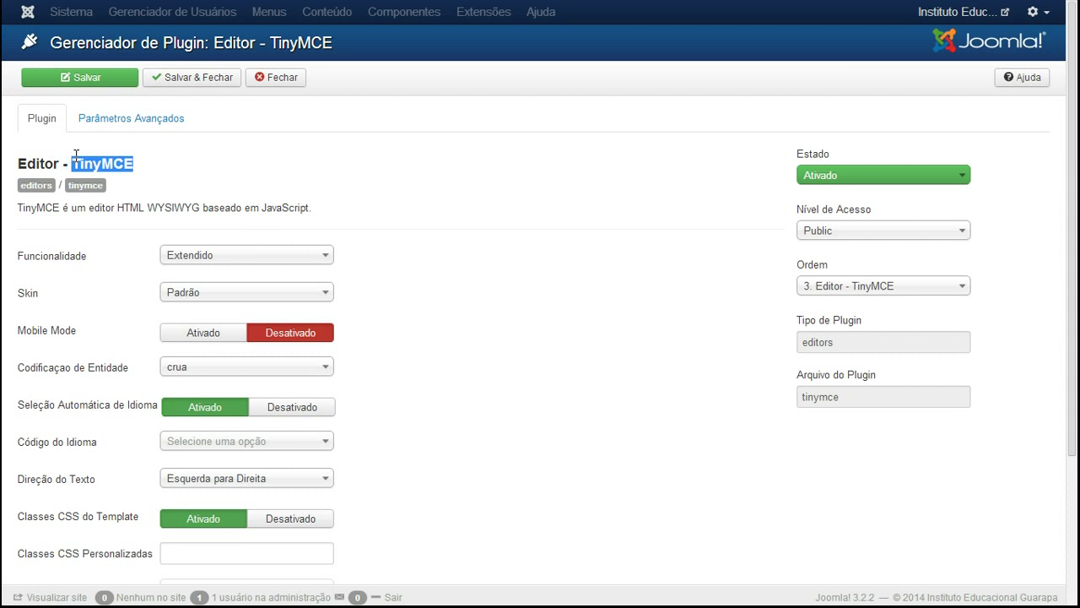
pyautogui.click(76, 157)
pyautogui.click(301, 257)
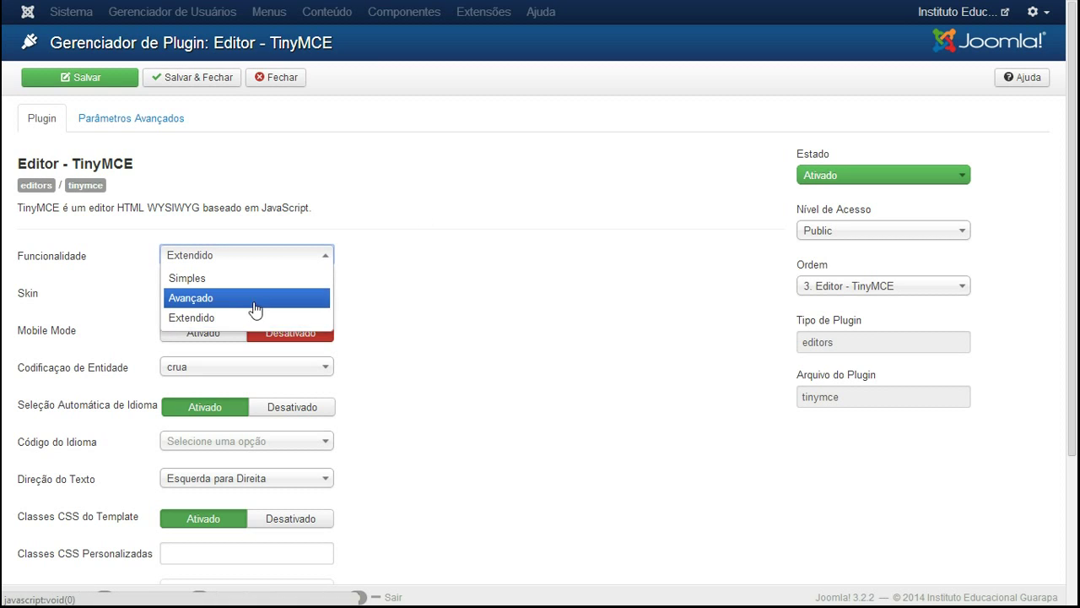
pyautogui.click(496, 388)
# - Replace the TinyMCE plugin's prohibited elements (Elementos Proibidos) with "cms", and save and close the plugin
pyautogui.scroll(-3, 1076, 245)
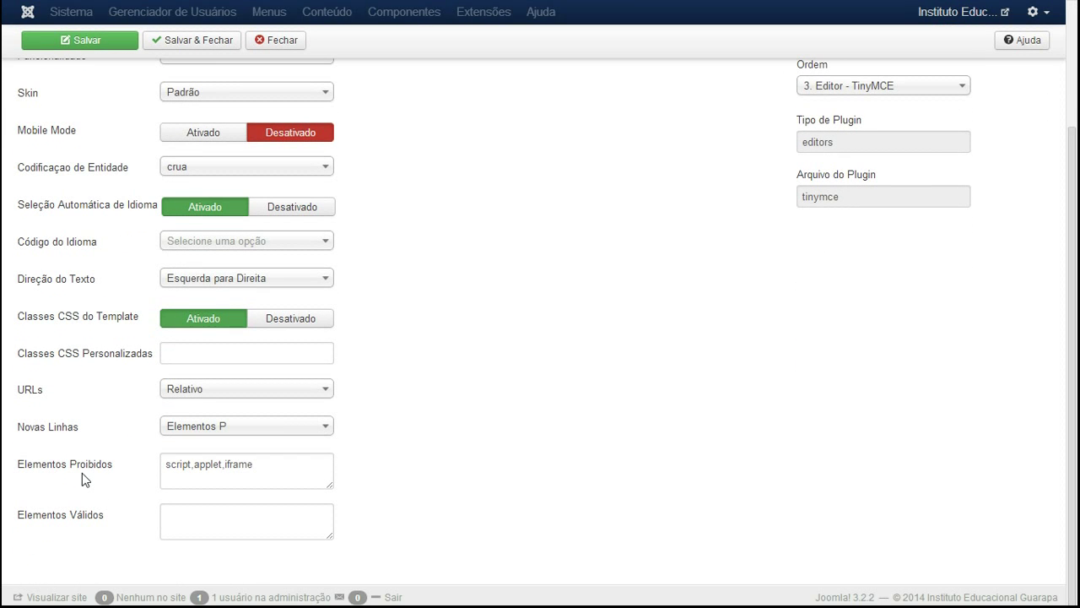
pyautogui.doubleClick(178, 468)
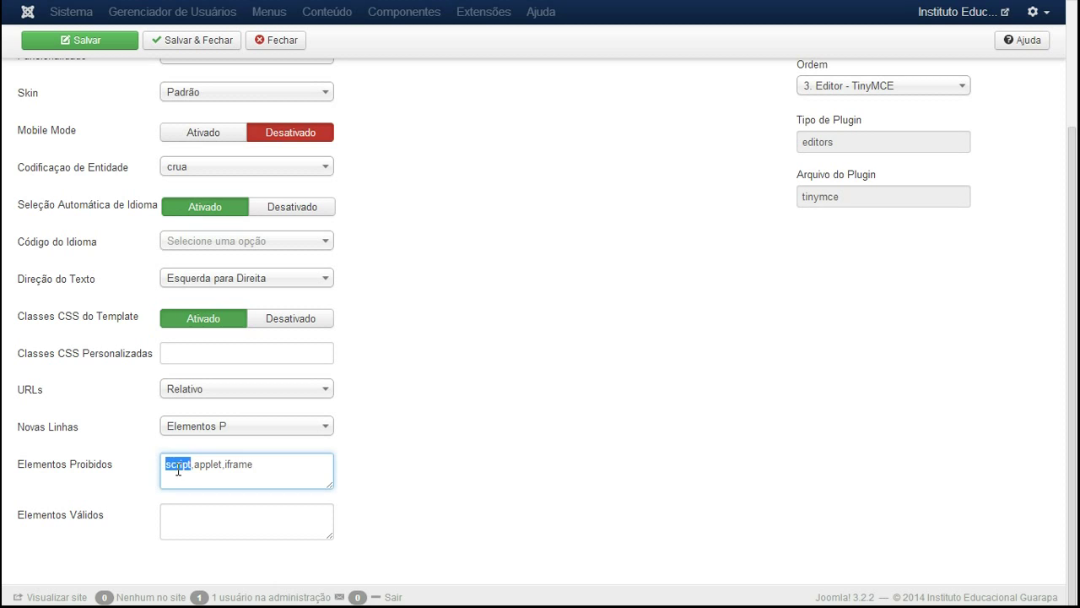
pyautogui.click(210, 475)
pyautogui.moveTo(276, 463); pyautogui.dragTo(164, 465)
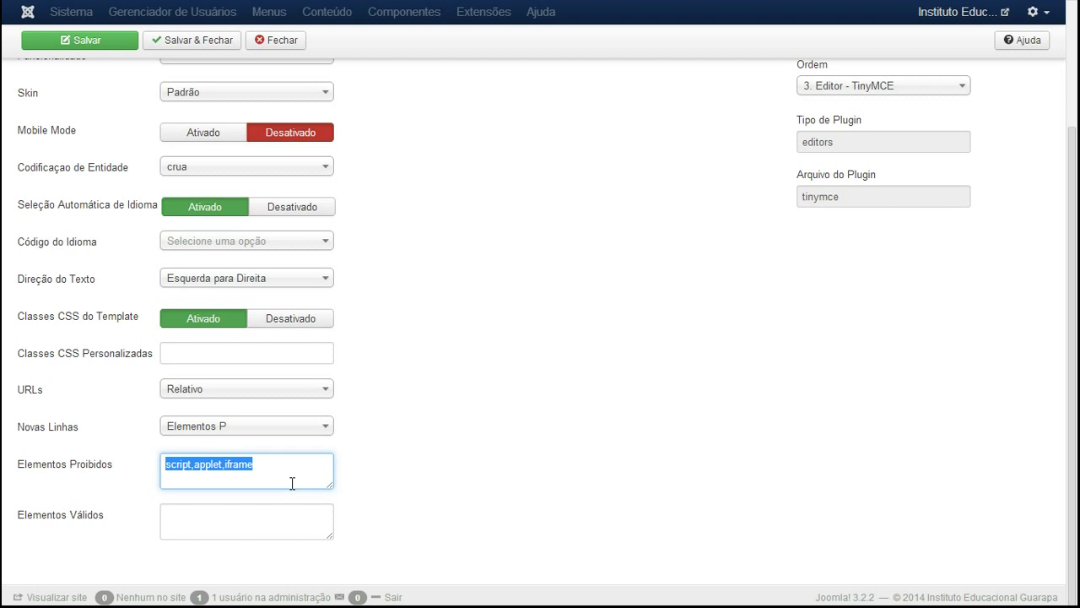
pyautogui.press('BackSpace')
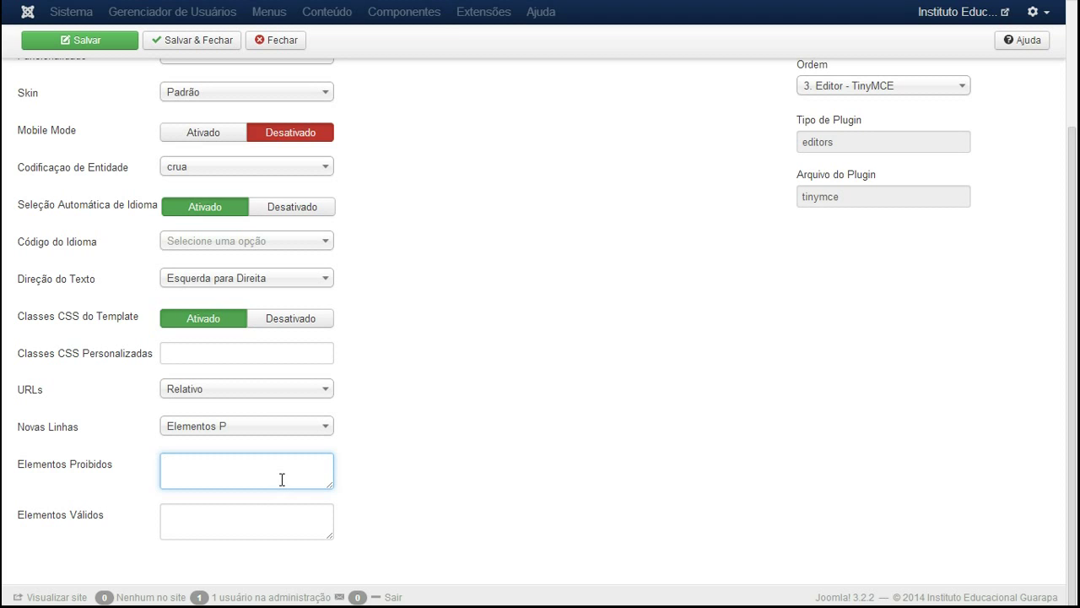
pyautogui.moveTo(104, 475)
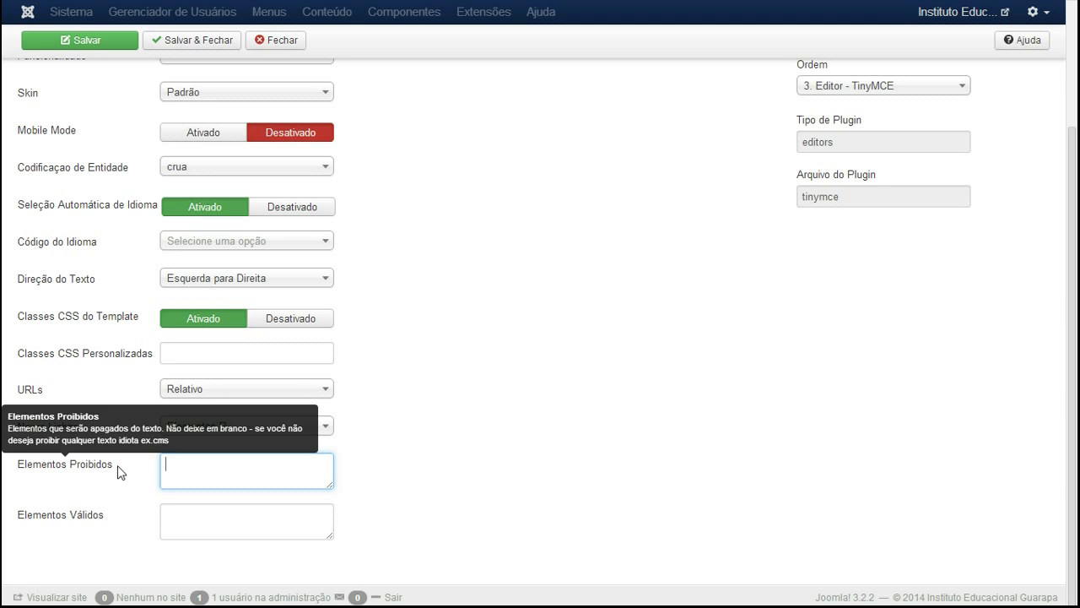
pyautogui.write('cms')
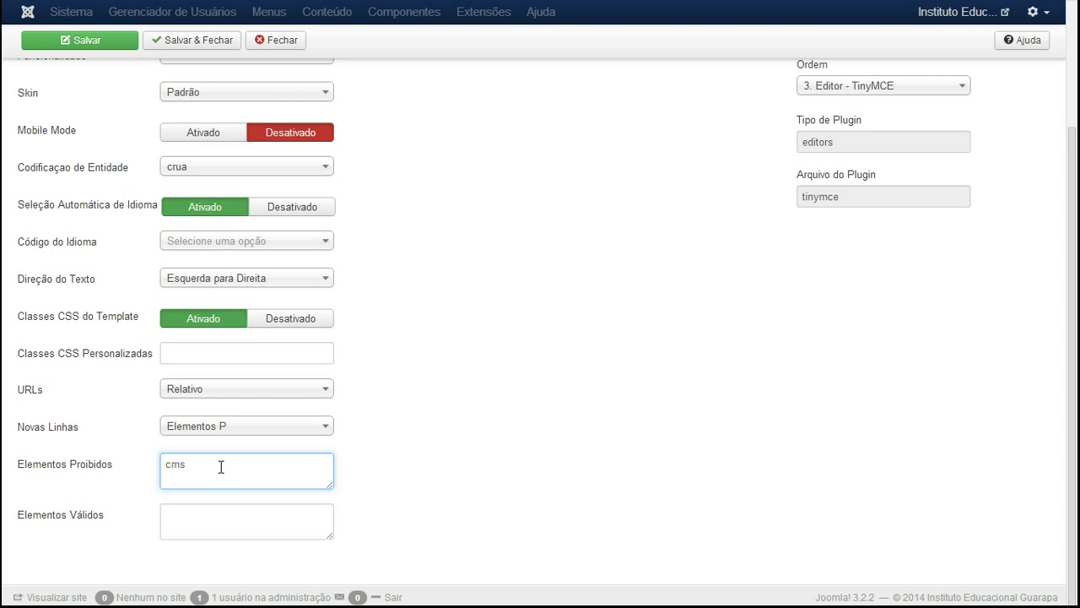
pyautogui.moveTo(218, 466); pyautogui.dragTo(159, 466)
pyautogui.click(210, 468)
pyautogui.moveTo(1069, 458); pyautogui.dragTo(1008, 295)
pyautogui.click(196, 79)
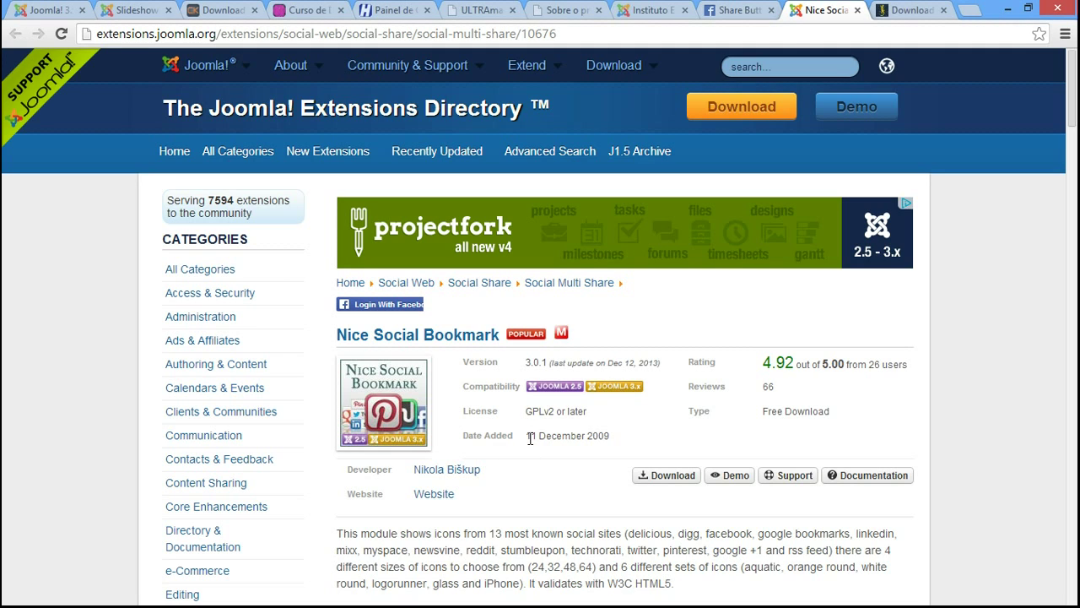
# - Review the Nice Social Bookmark details in the Joomla! Extensions Directory, including the date added
pyautogui.moveTo(611, 438); pyautogui.dragTo(582, 435)
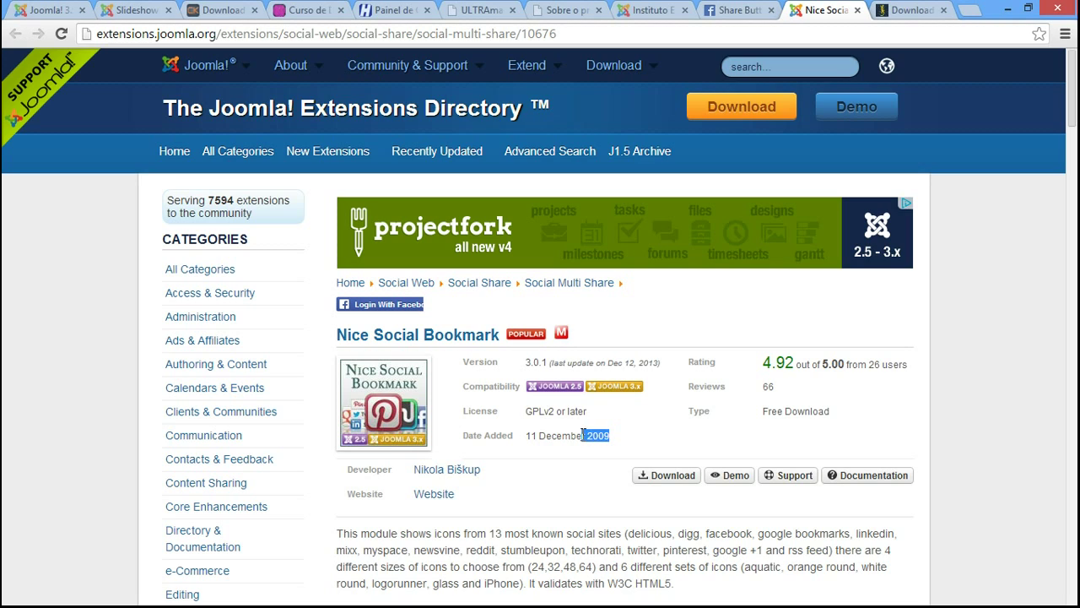
pyautogui.click(633, 429)
pyautogui.moveTo(1073, 85)
pyautogui.mouseDown()
pyautogui.moveTo(1073, 325)
pyautogui.moveTo(1072, 92)
pyautogui.mouseUp()
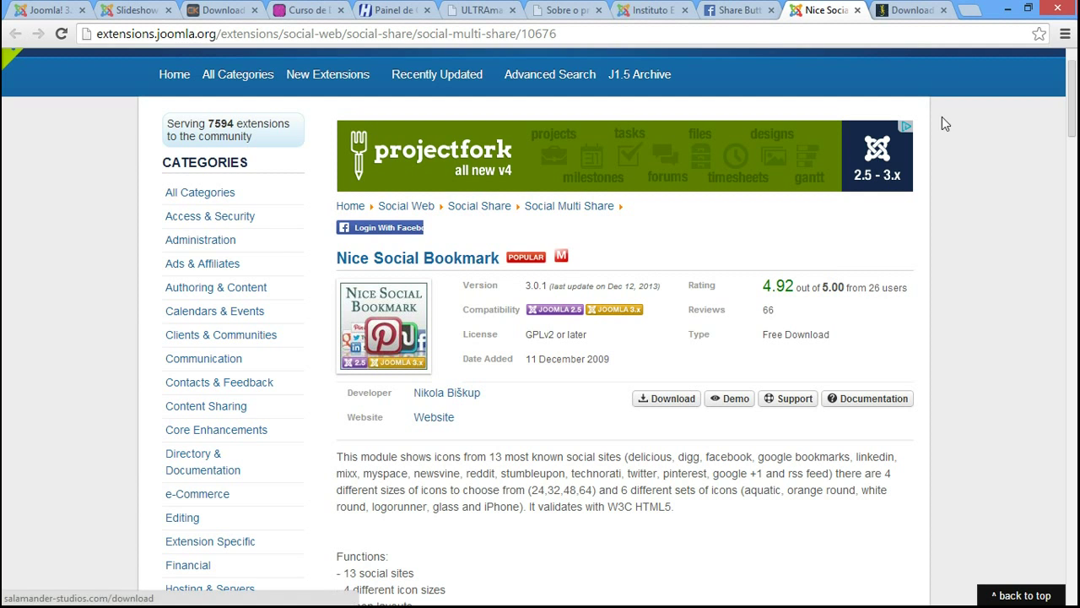
# - Download Nice Social Bookmark 3.0.1 from the salamander-studios.com download page
pyautogui.click(920, 15)
pyautogui.moveTo(297, 34); pyautogui.dragTo(80, 32)
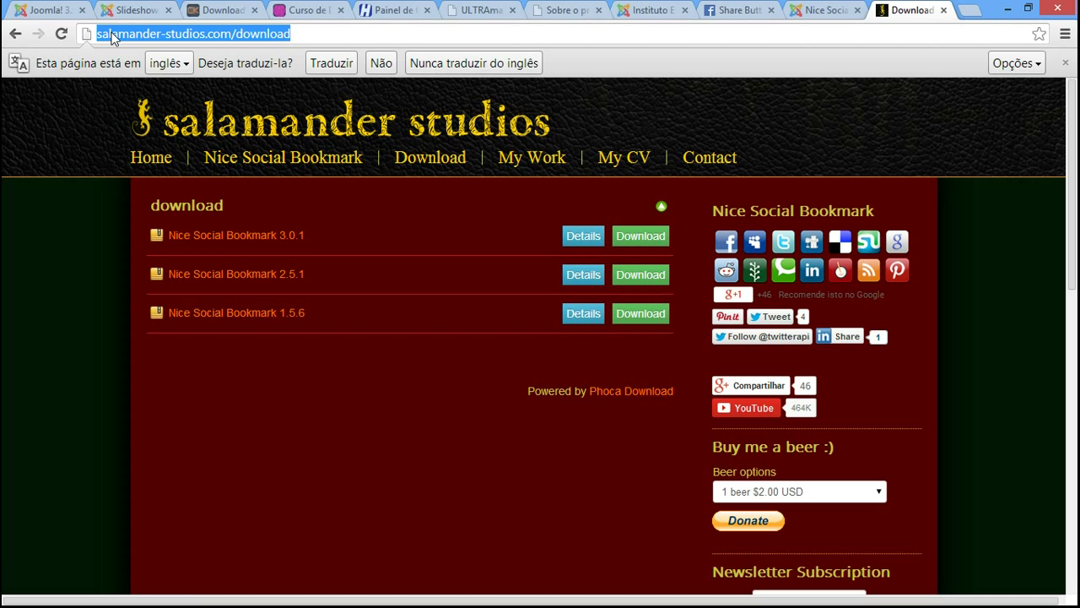
pyautogui.click(302, 246)
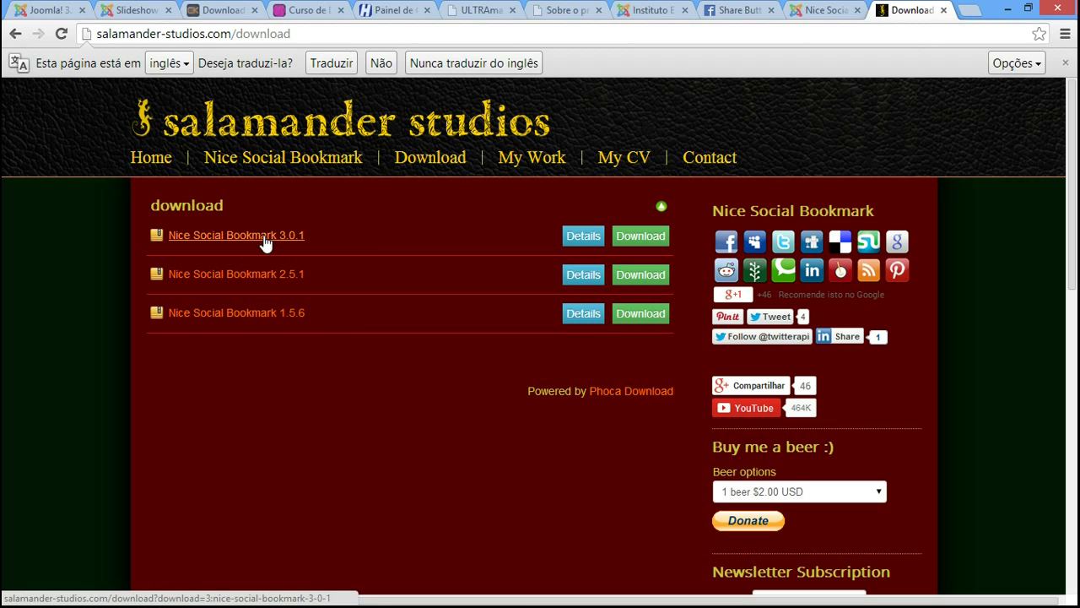
pyautogui.click(266, 240)
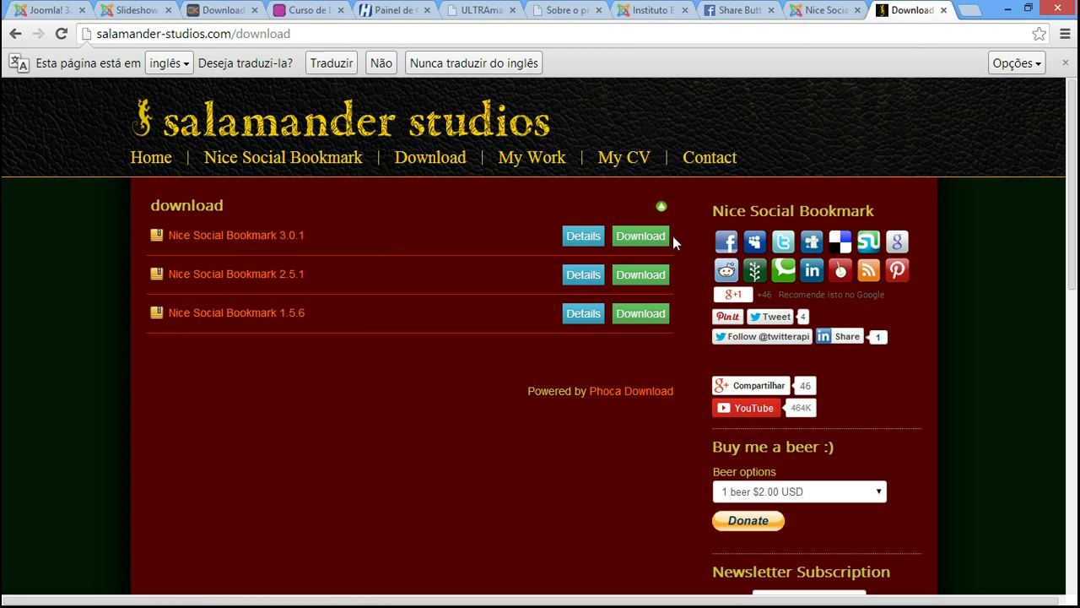
pyautogui.click(649, 237)
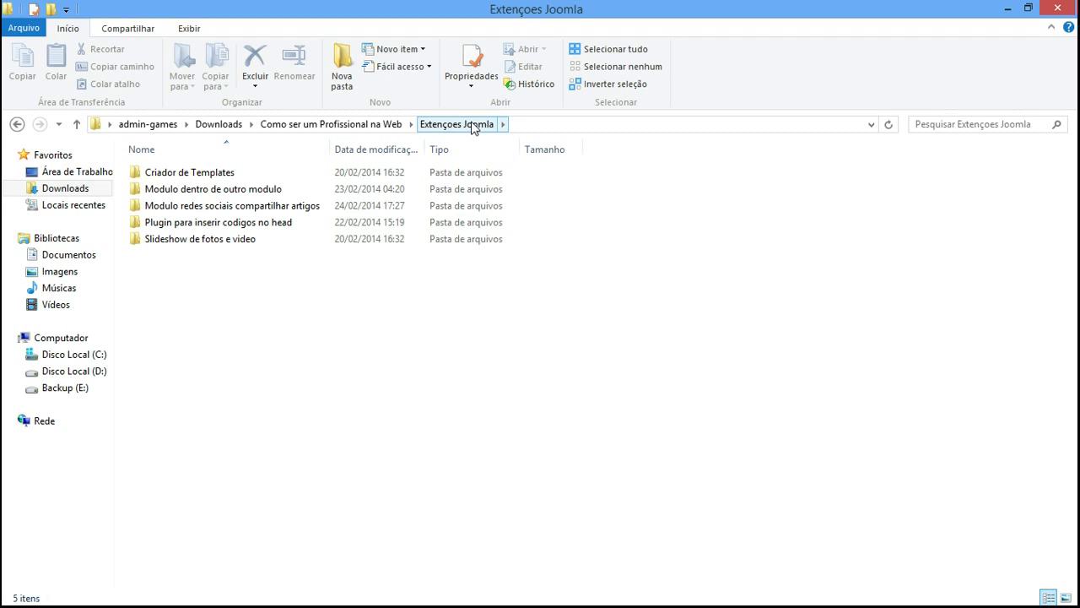
# - In File Explorer, open the "Modulo redes sociais compartilhar artigos" folder and select the mod_nice_social_bookmark-3.0.1 package
pyautogui.click(148, 211)
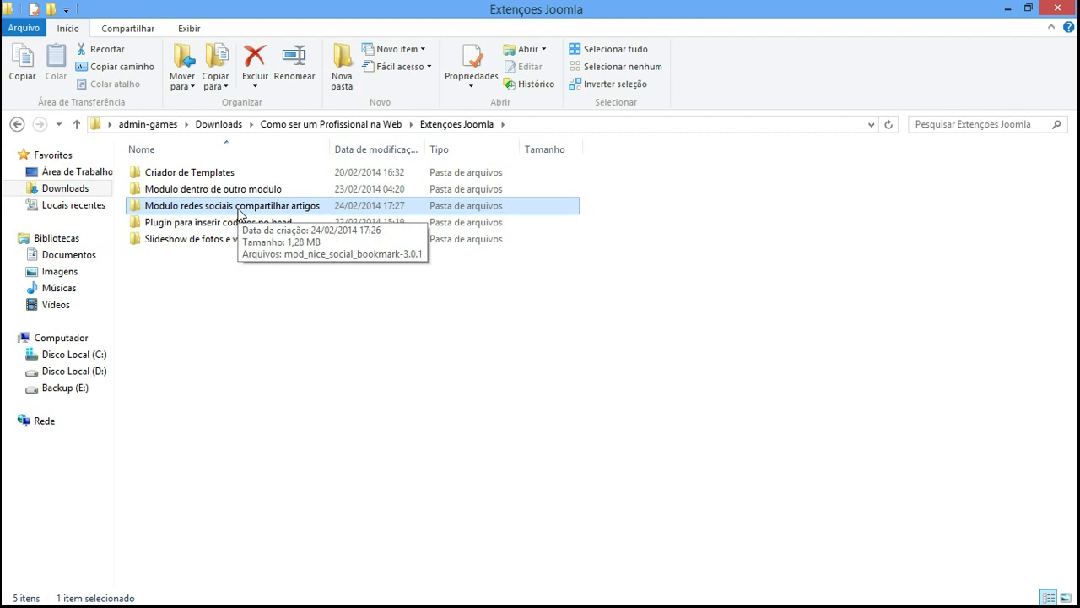
pyautogui.doubleClick(294, 207)
pyautogui.moveTo(346, 275); pyautogui.dragTo(166, 156)
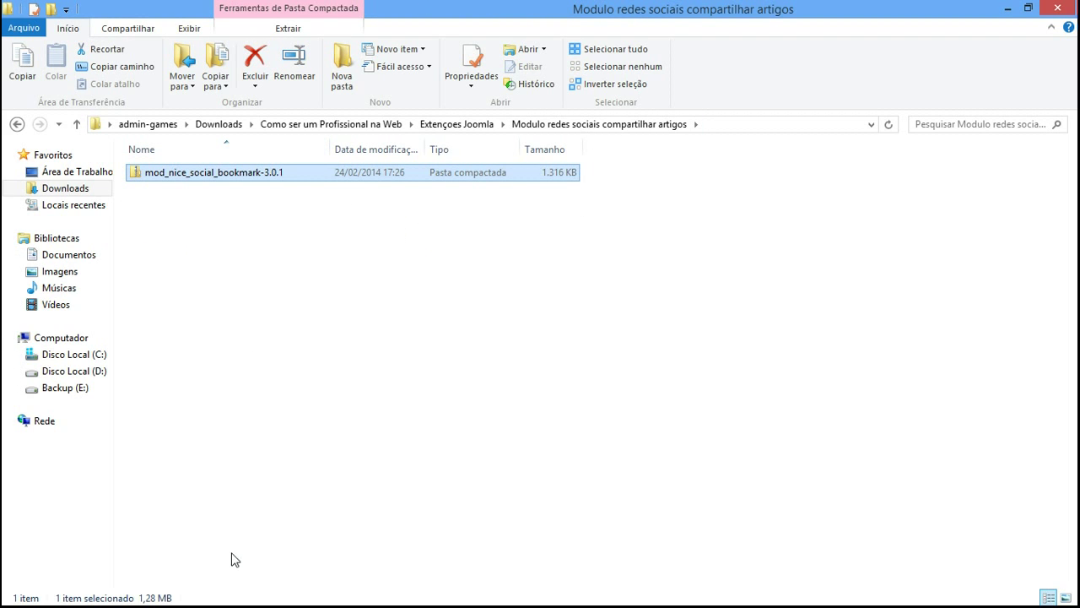
# - Switch back to the Joomla administrator in the browser and install the mod_nice_social_bookmark-3.0.1 package by file upload
pyautogui.click(90, 588)
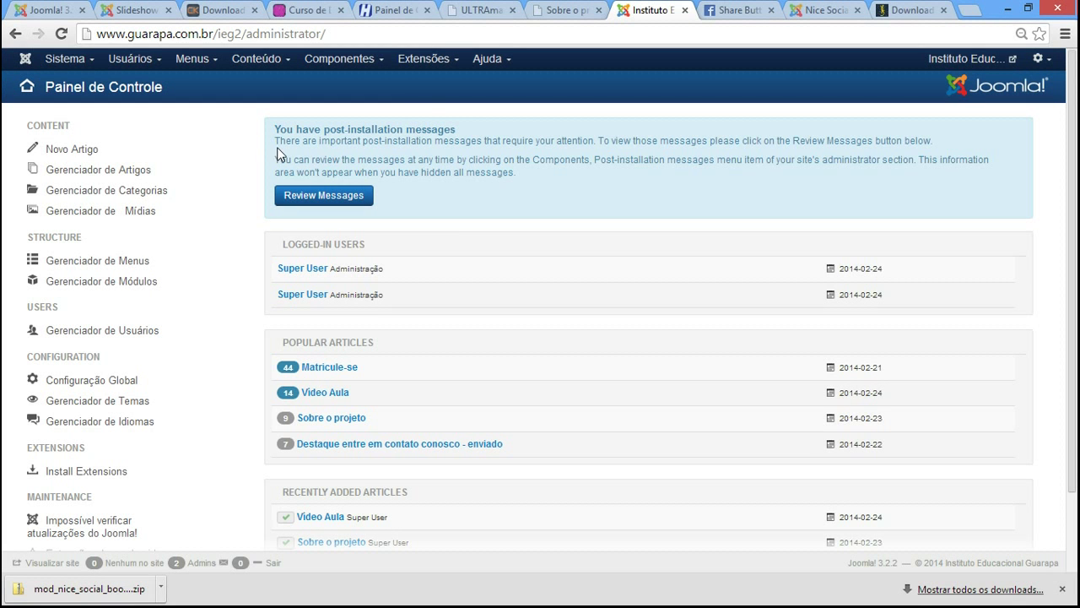
pyautogui.click(437, 60)
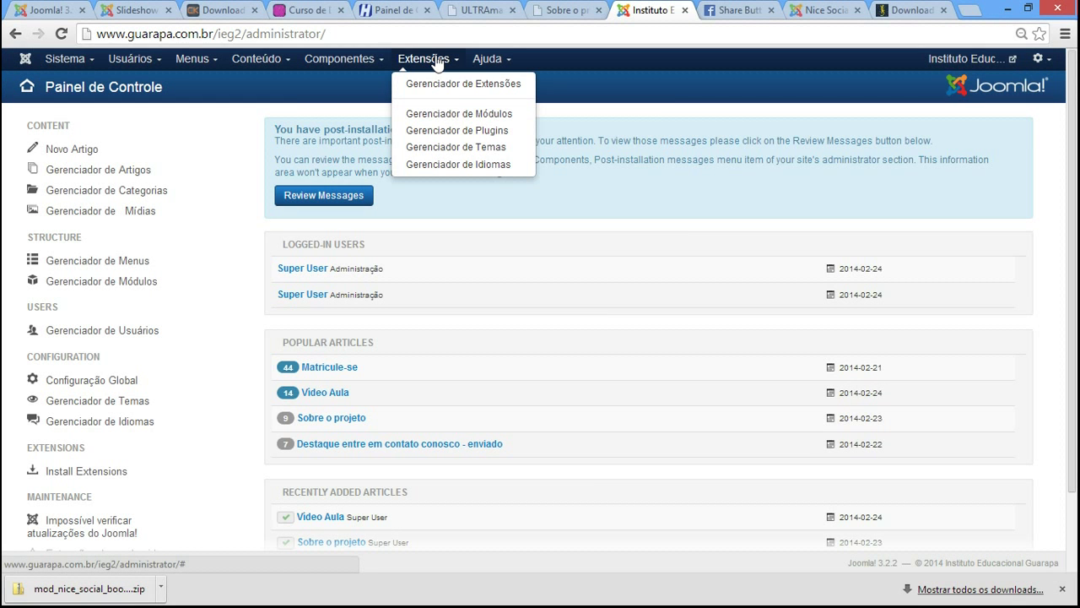
pyautogui.click(428, 84)
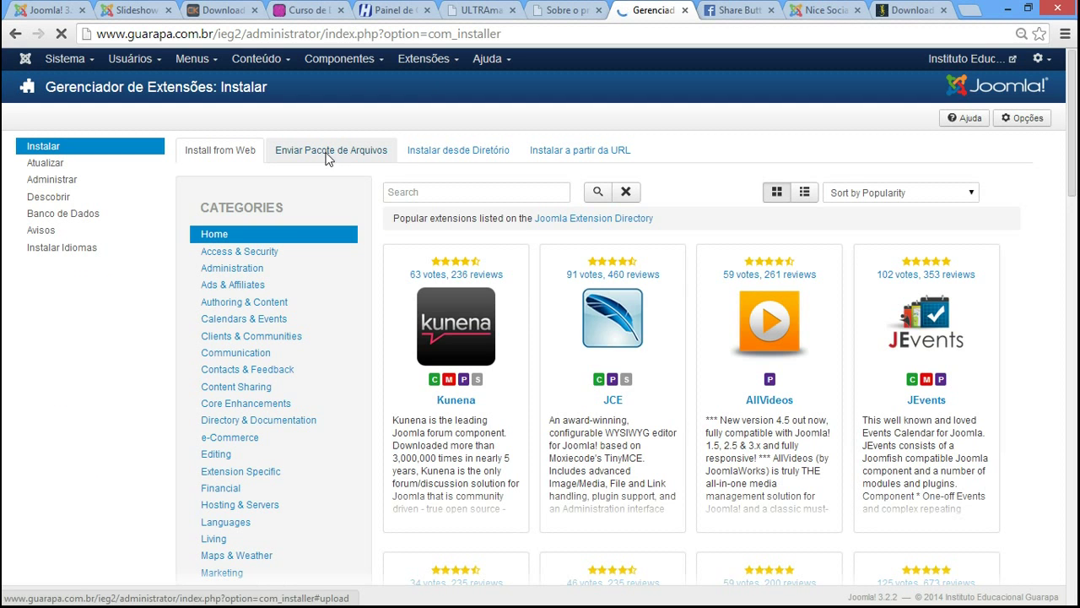
pyautogui.click(328, 160)
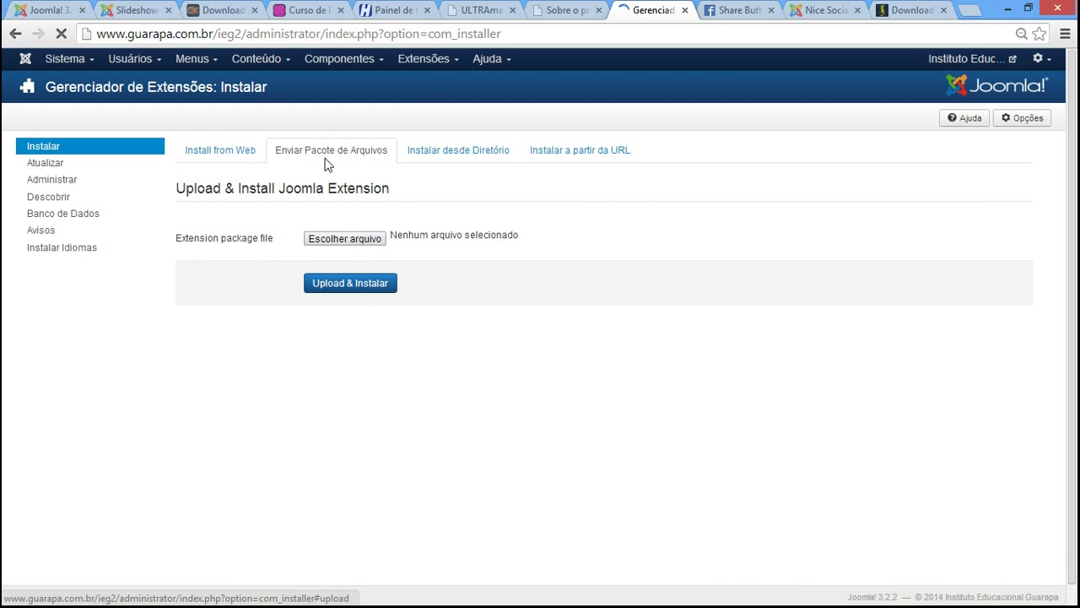
pyautogui.click(308, 243)
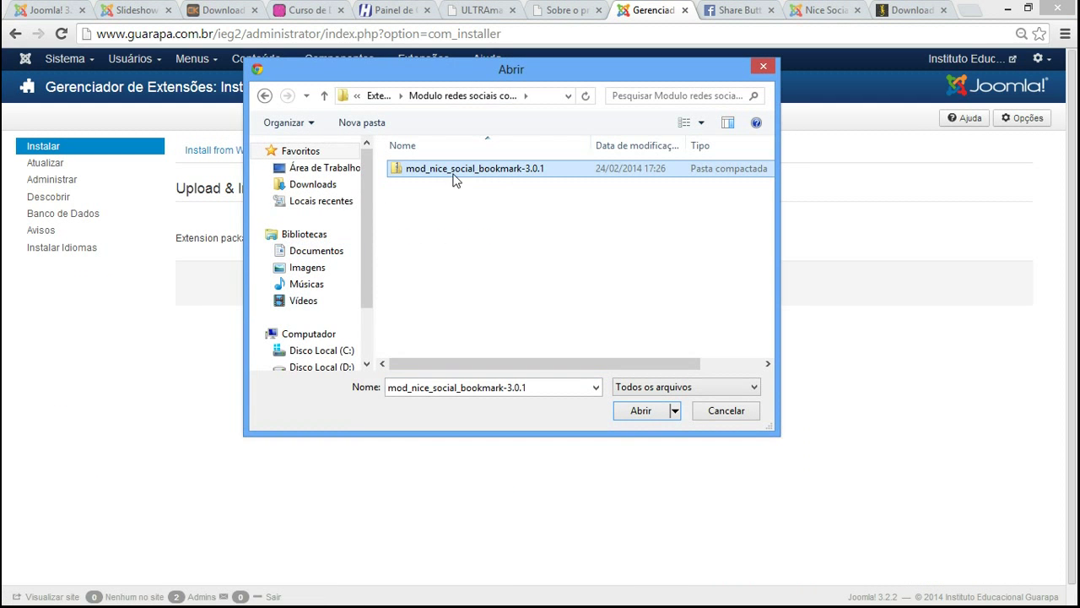
pyautogui.click(638, 411)
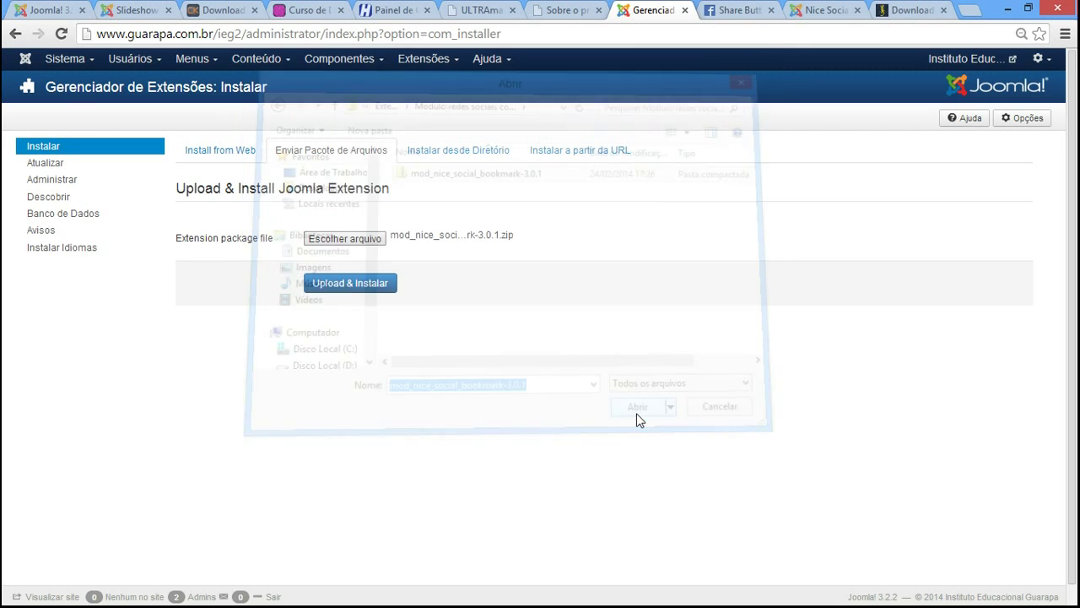
pyautogui.click(350, 284)
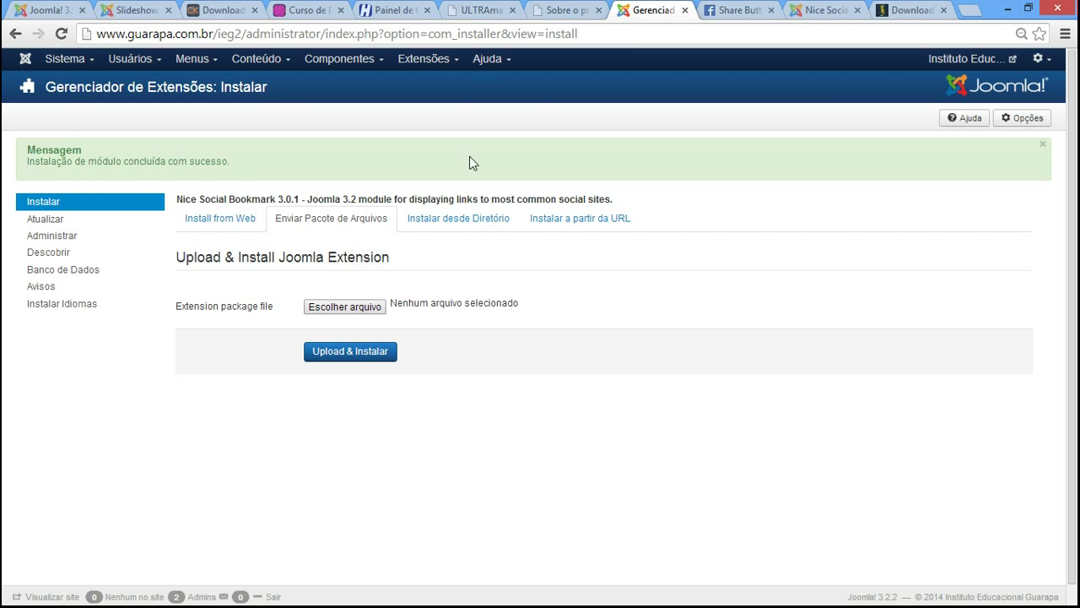
# - Open the Nice Social Bookmark module, change its title to "Botões redes sociais" and set the title display to Ocultar
pyautogui.click(426, 58)
pyautogui.click(458, 112)
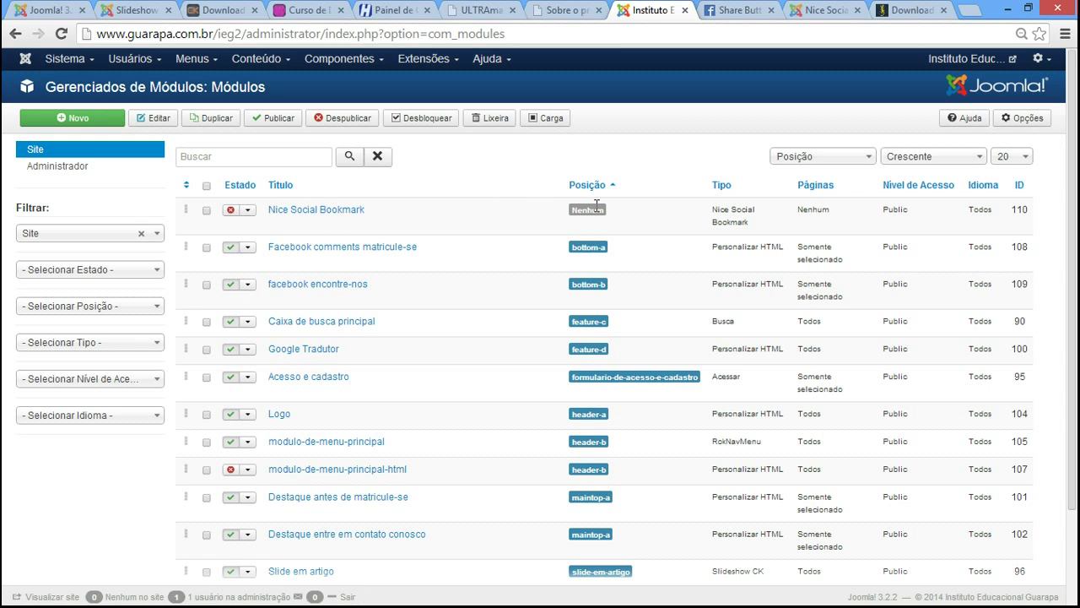
pyautogui.click(297, 210)
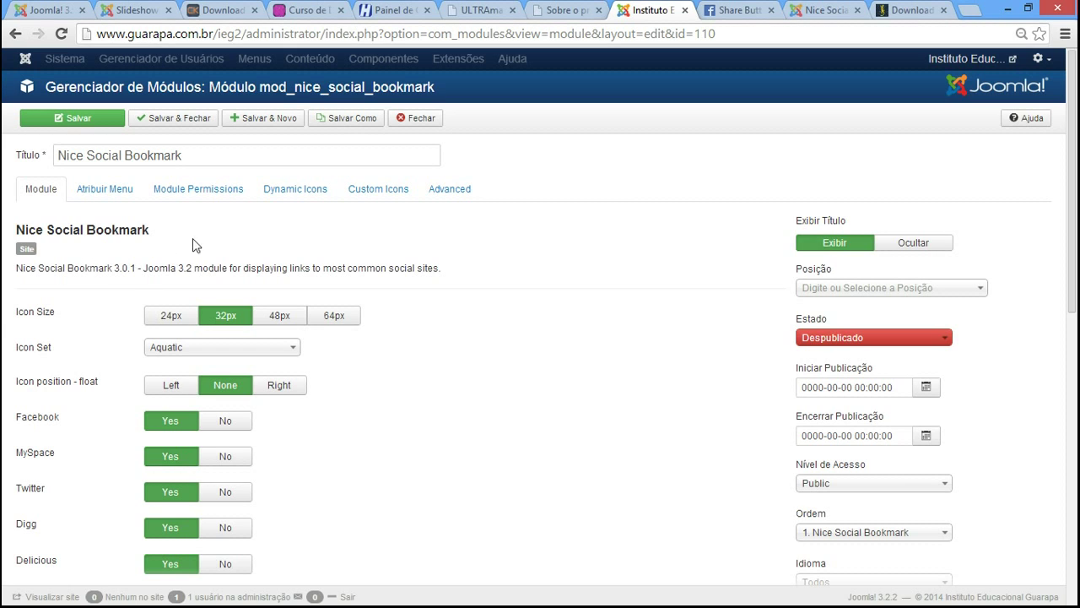
pyautogui.moveTo(211, 155); pyautogui.dragTo(55, 155)
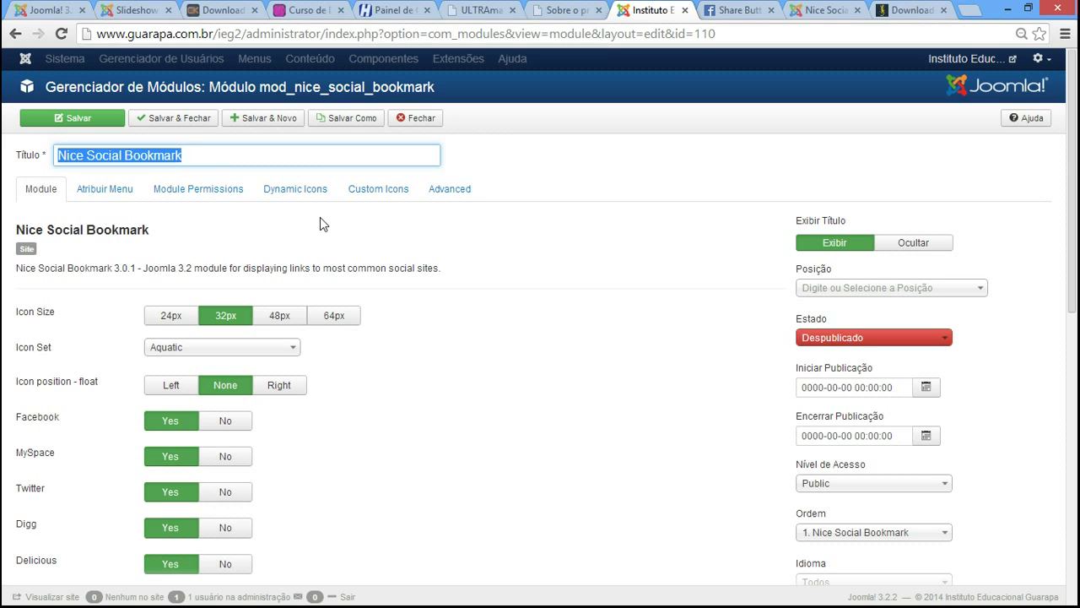
pyautogui.write('Botões redes sociais')
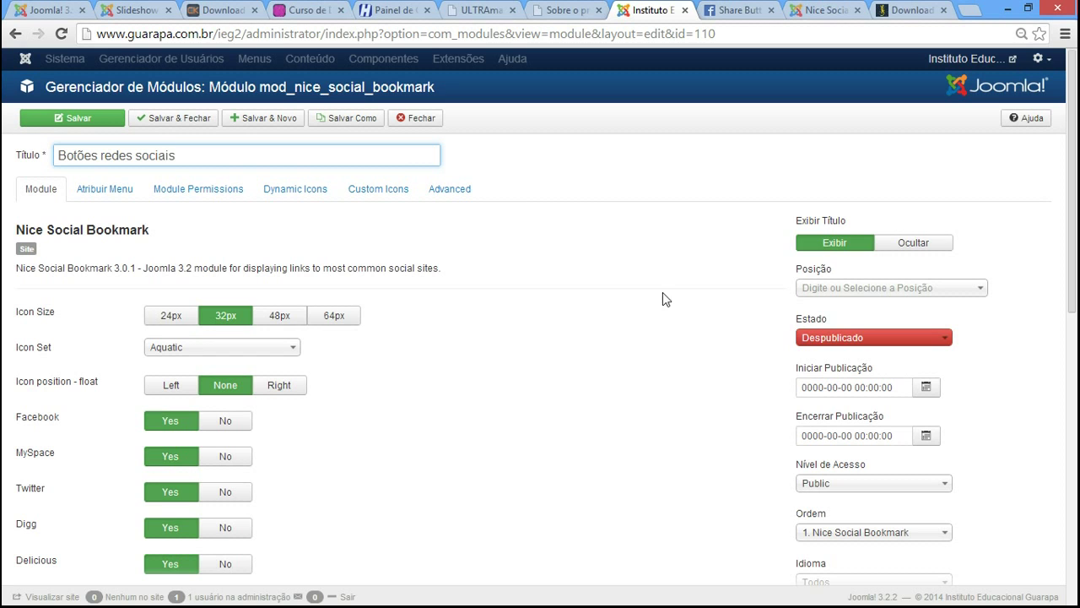
pyautogui.click(919, 255)
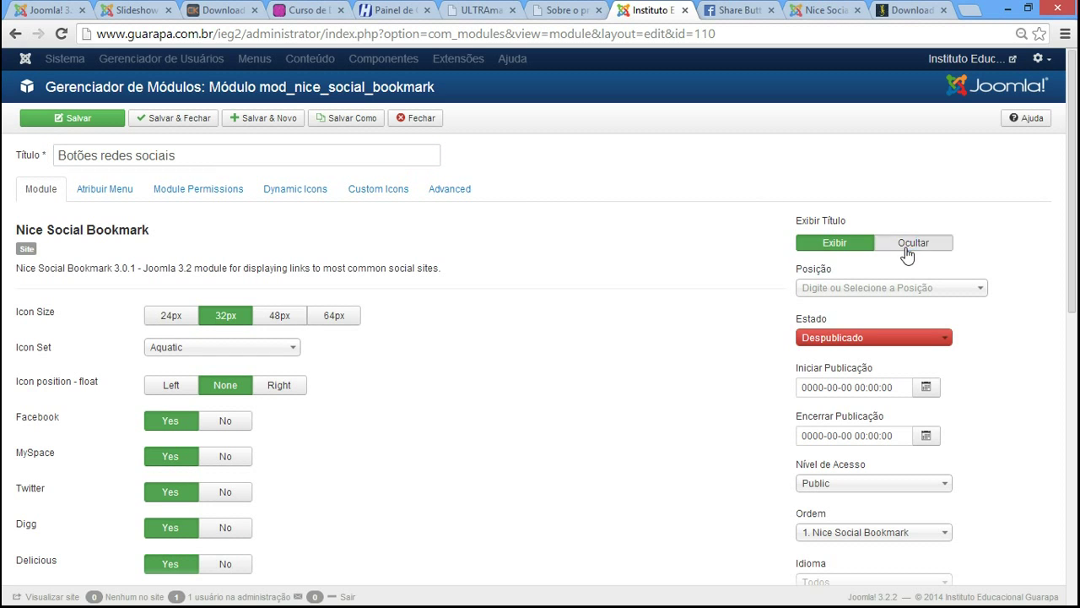
pyautogui.scroll(-1, 759, 253)
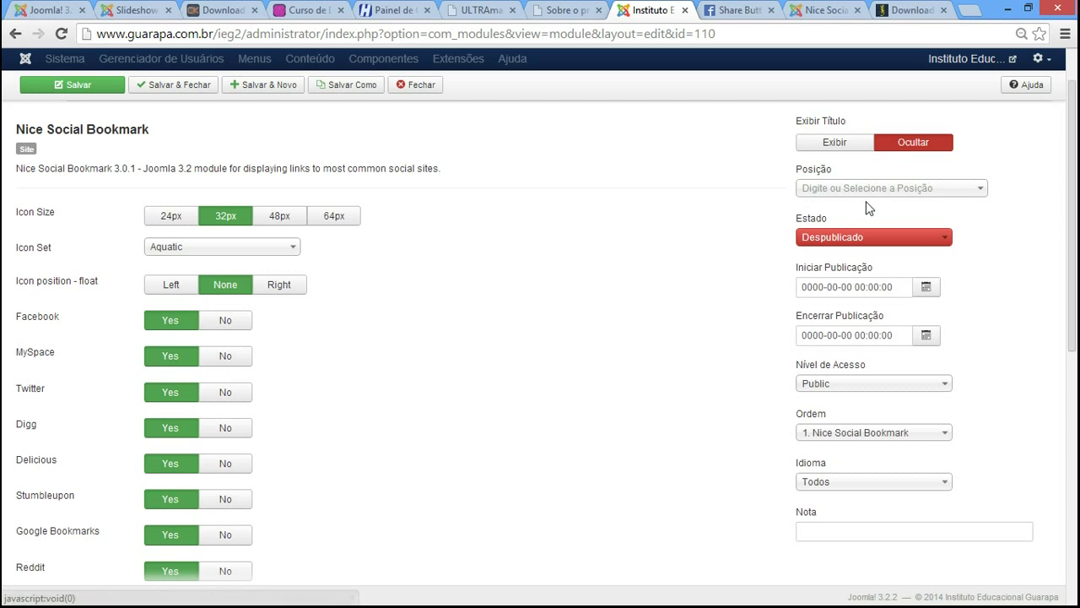
# - Assign the Botões redes sociais module to "Apenas nas páginas selecionadas" after viewing the Sobre o projeto page on the site
pyautogui.click(567, 10)
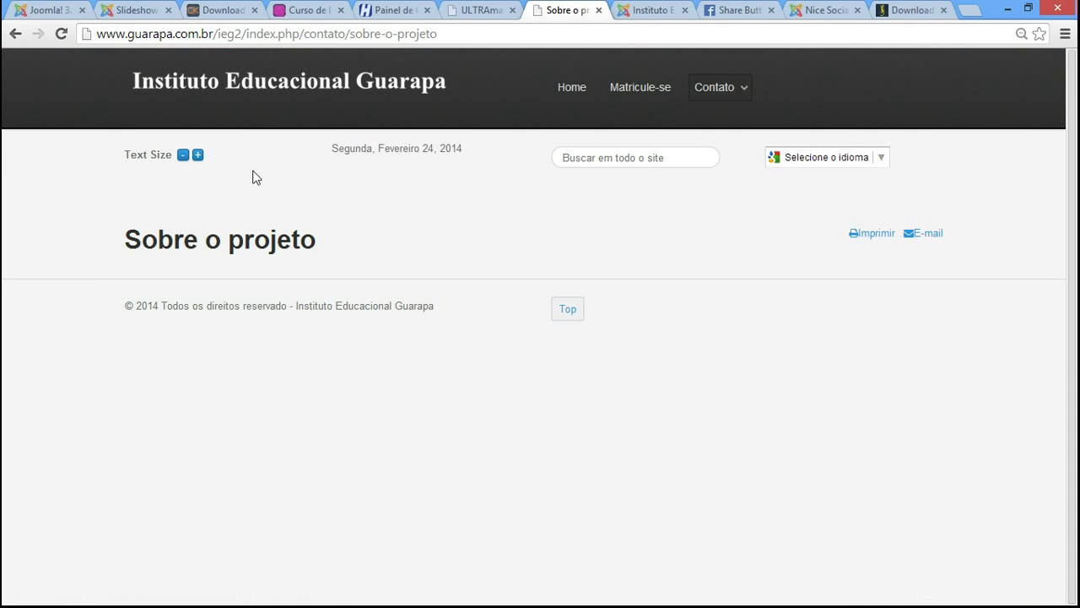
pyautogui.click(651, 10)
pyautogui.click(95, 178)
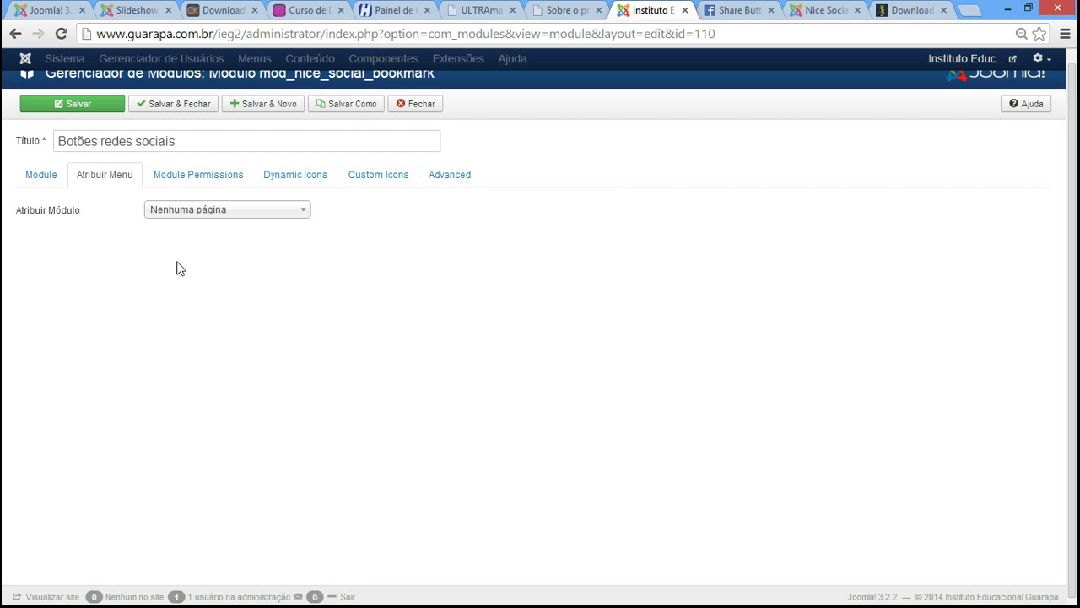
pyautogui.click(195, 216)
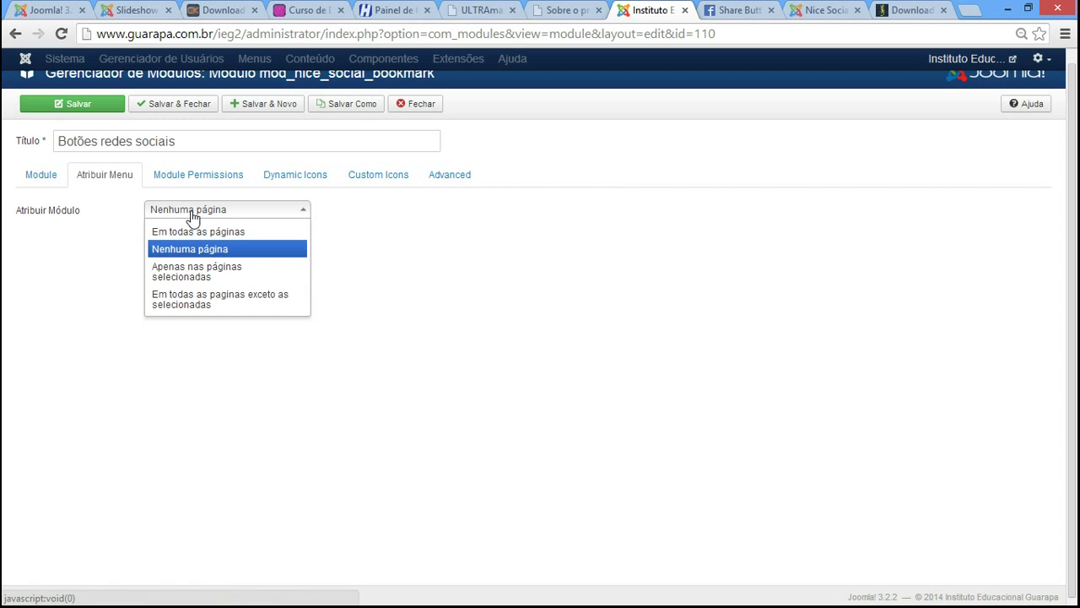
pyautogui.click(213, 279)
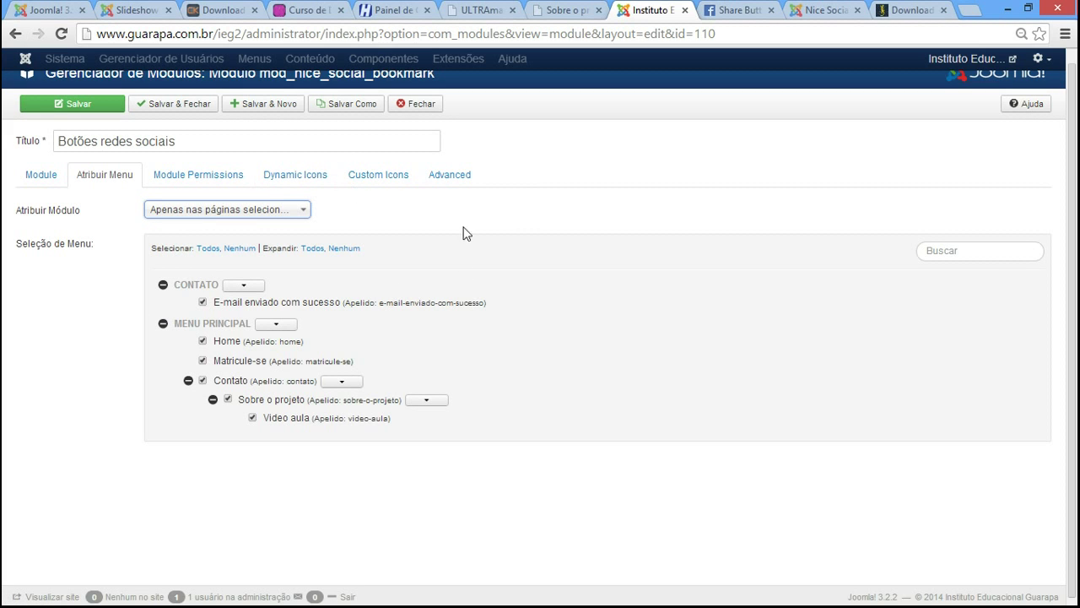
# - Check the Sobre o projeto page on the site and deselect Home, Matricule-se, Contato and Video aula in the module's menu selection
pyautogui.click(577, 9)
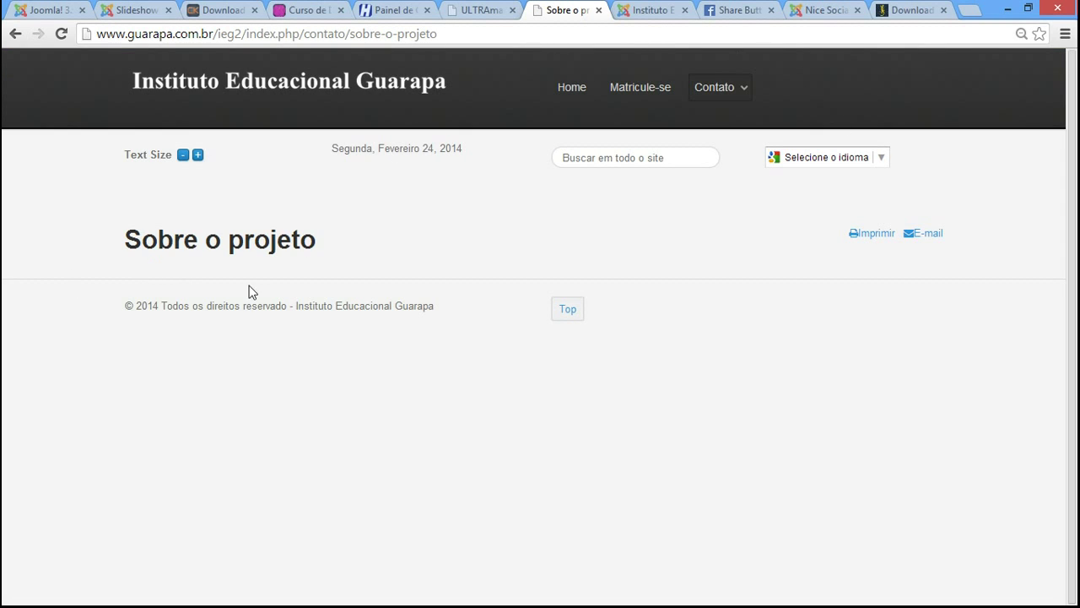
pyautogui.moveTo(734, 102)
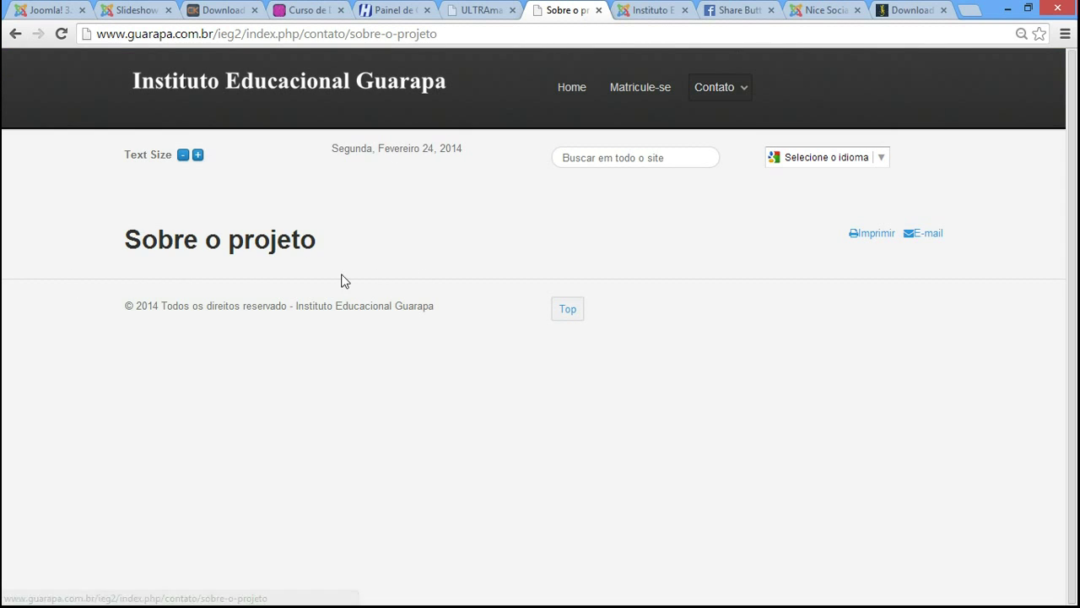
pyautogui.moveTo(127, 240); pyautogui.dragTo(292, 241)
pyautogui.click(326, 246)
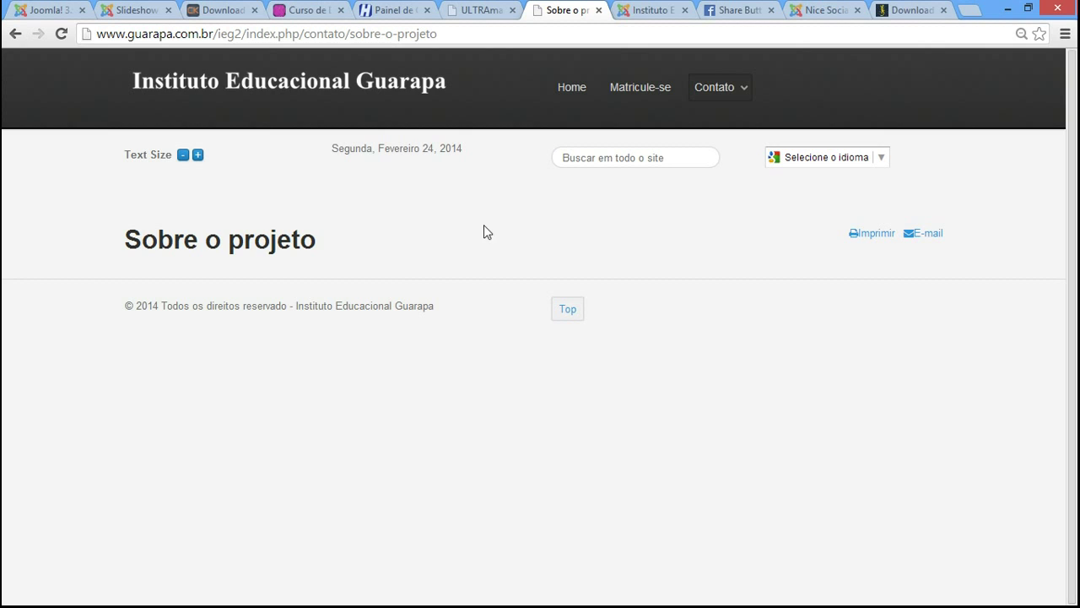
pyautogui.click(650, 10)
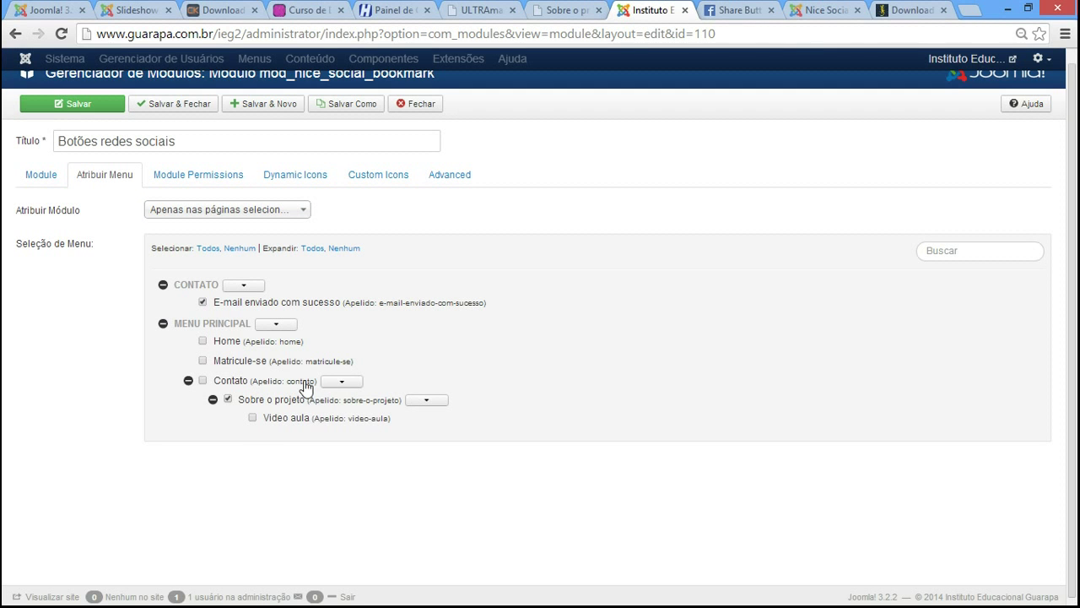
# - Set the module's position to Utility A [utility-a], consulting the Sobre o projeto page for the placement
pyautogui.click(42, 177)
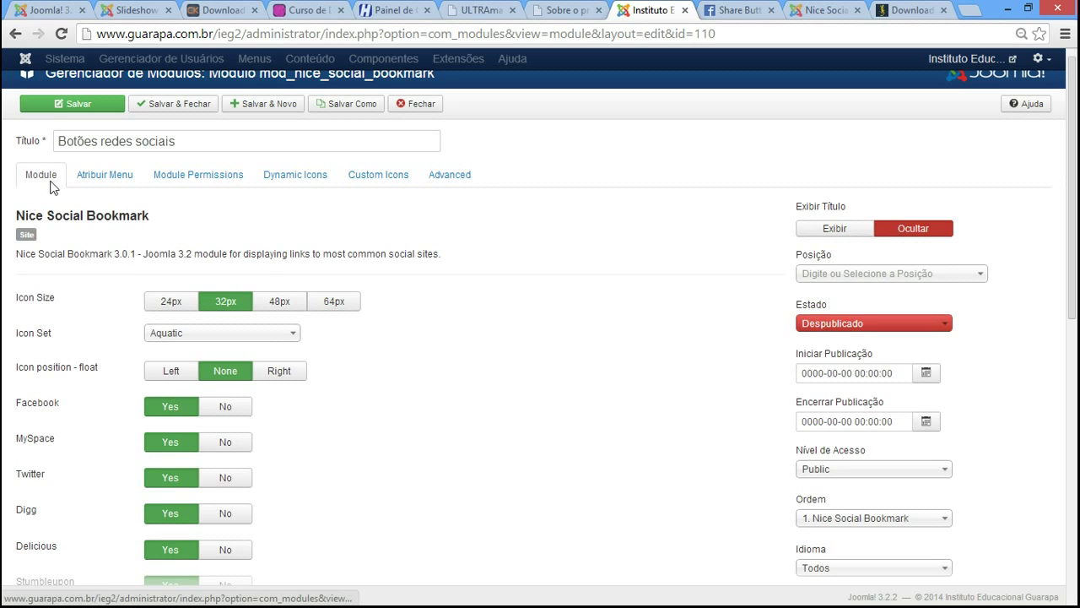
pyautogui.scroll(-2, 523, 245)
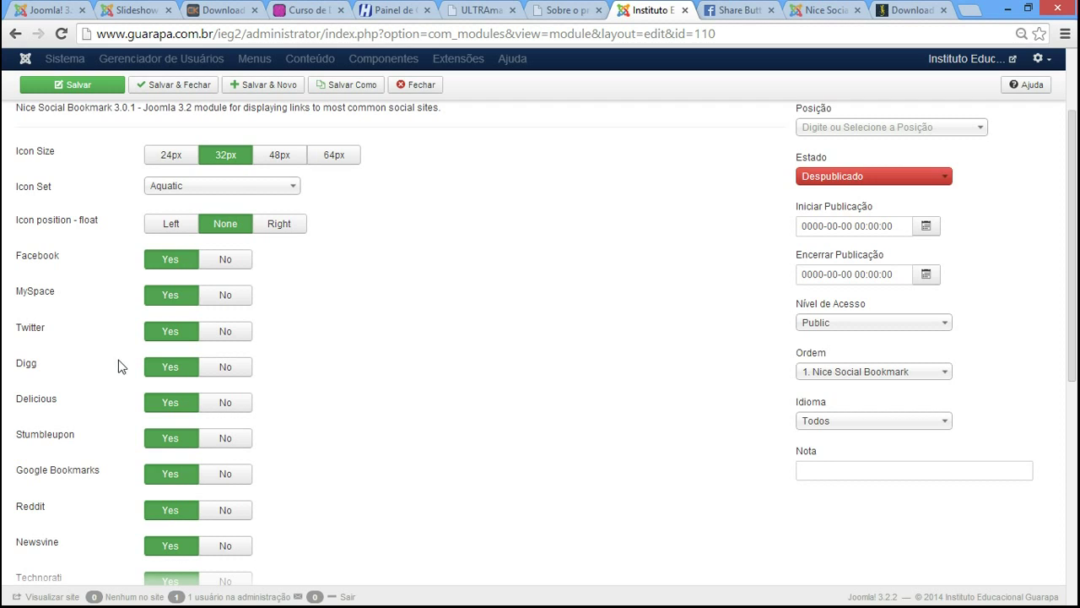
pyautogui.scroll(1, 635, 174)
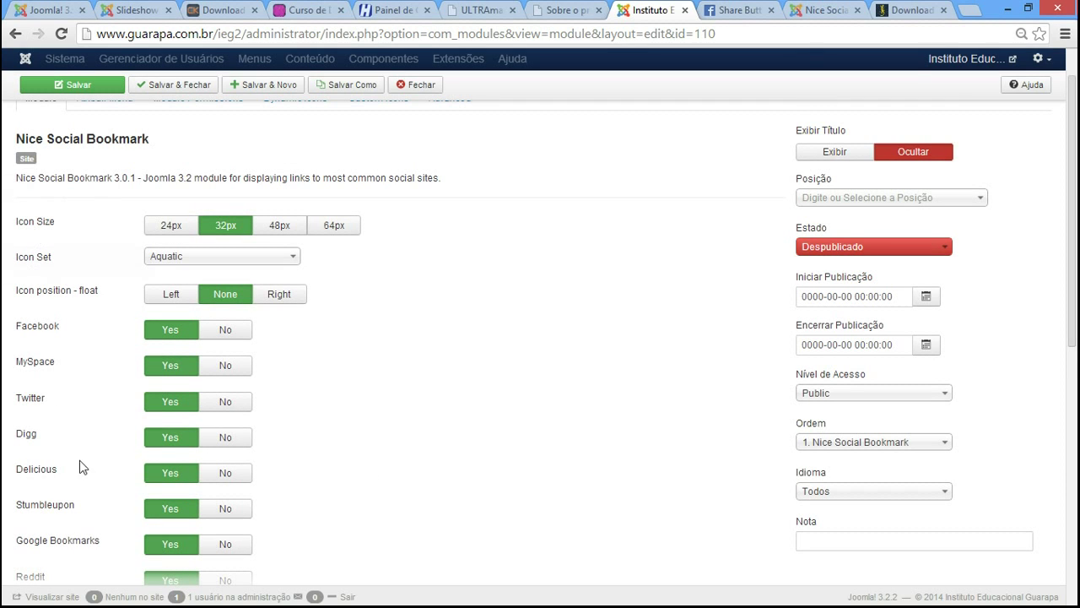
pyautogui.click(853, 200)
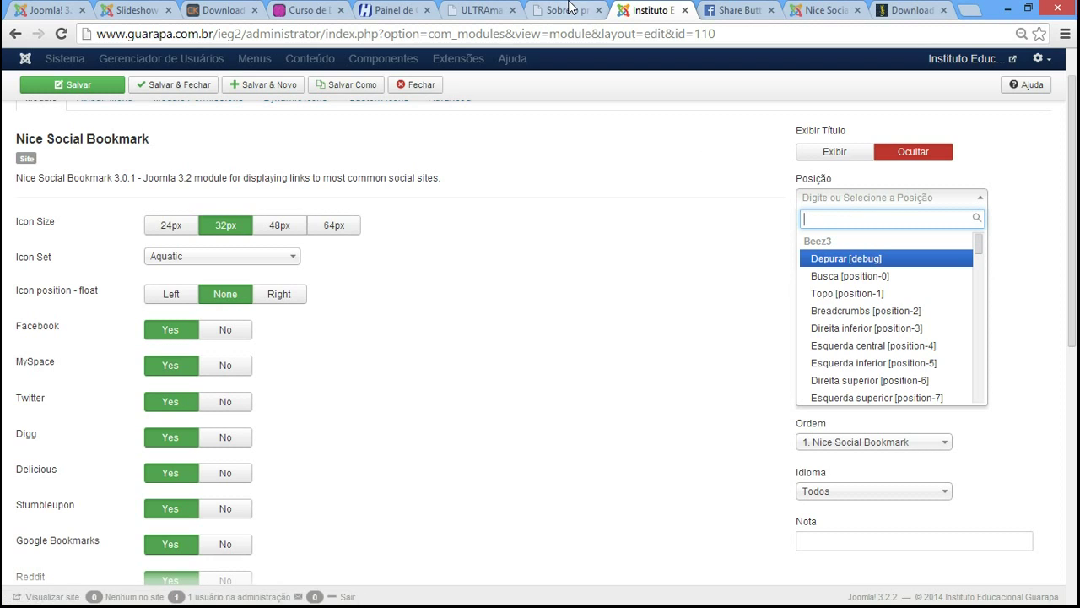
pyautogui.click(571, 12)
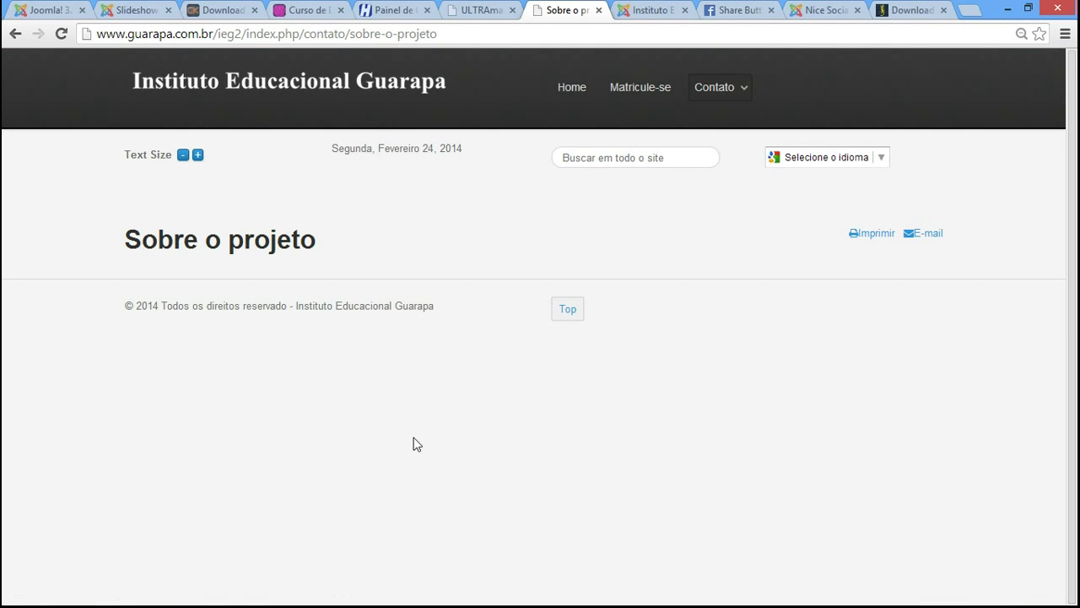
pyautogui.click(654, 10)
pyautogui.click(873, 203)
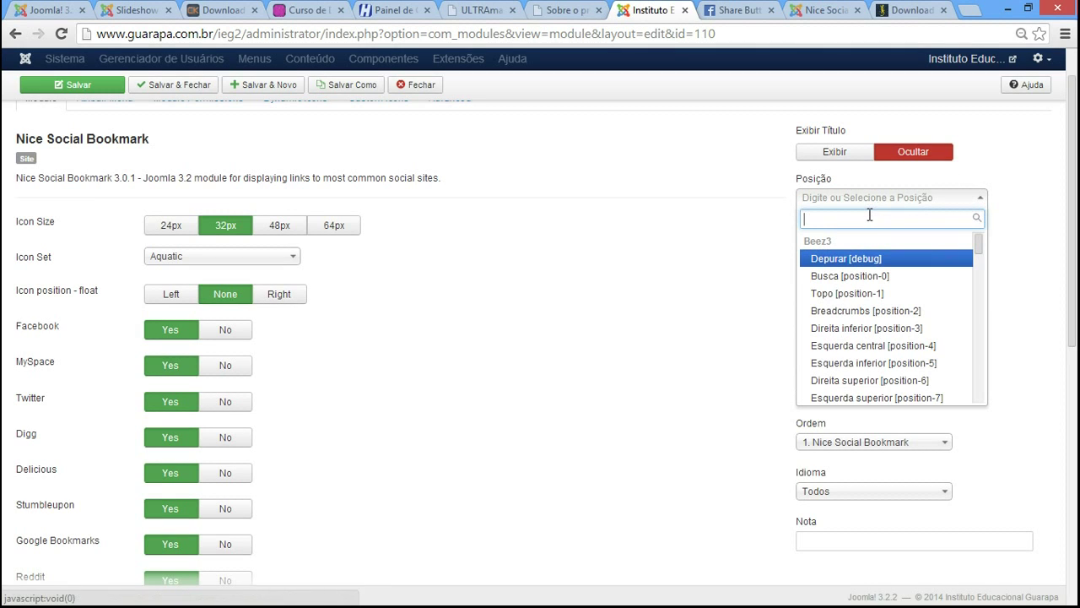
pyautogui.write('uti')
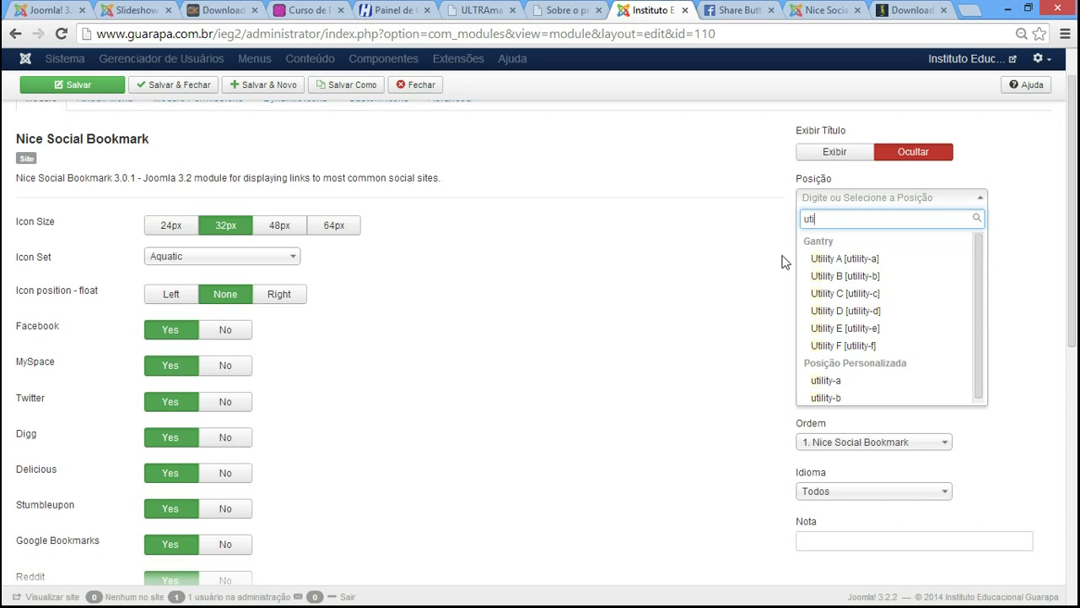
pyautogui.click(870, 263)
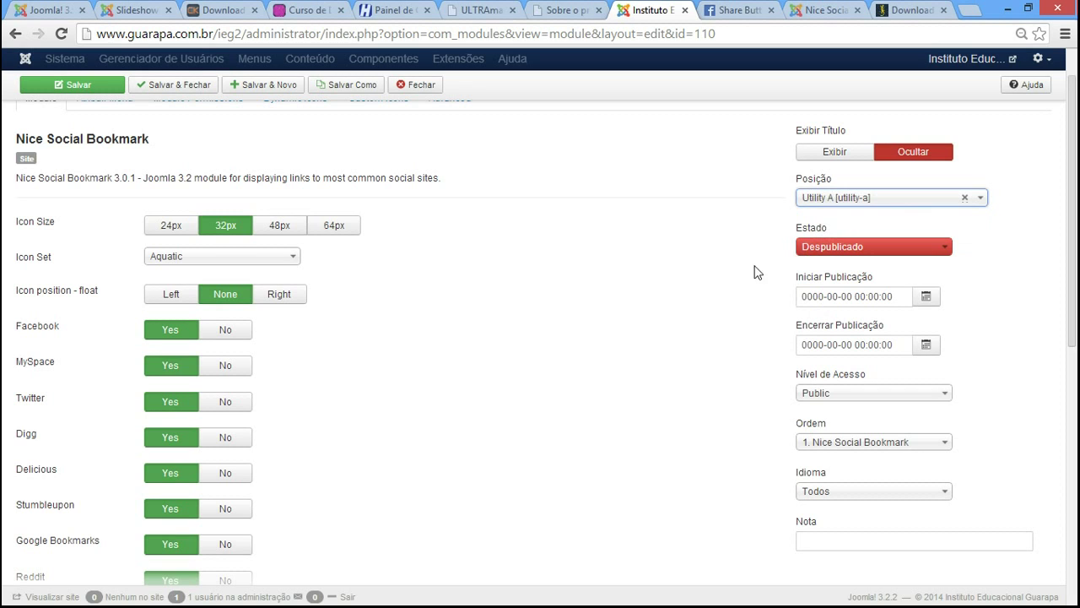
# - Set the module to Publicado with 48px White round icons, save it and view the Sobre o projeto page
pyautogui.click(833, 247)
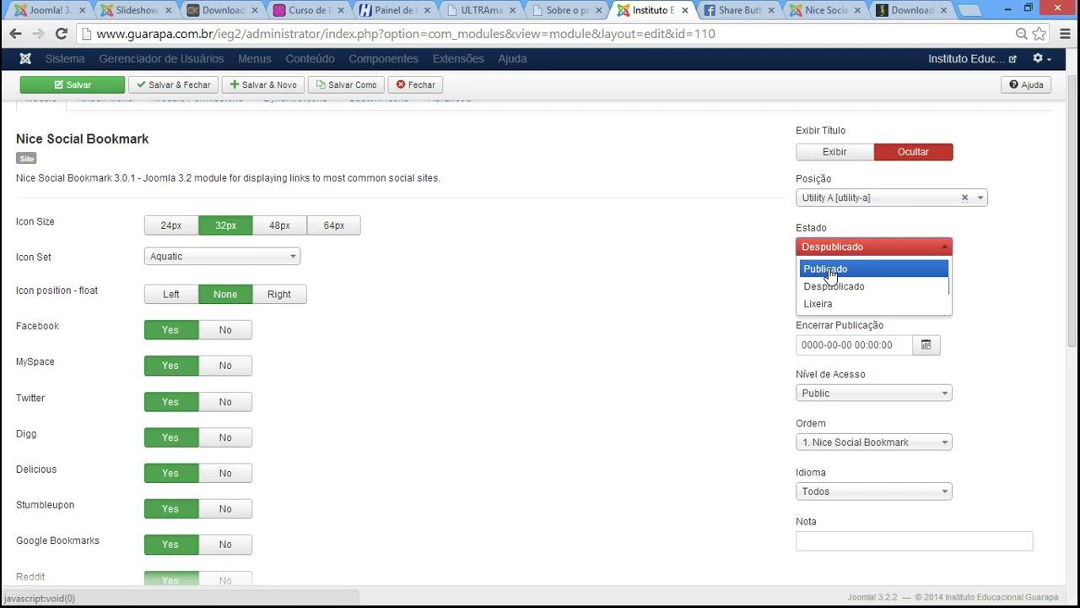
pyautogui.click(830, 270)
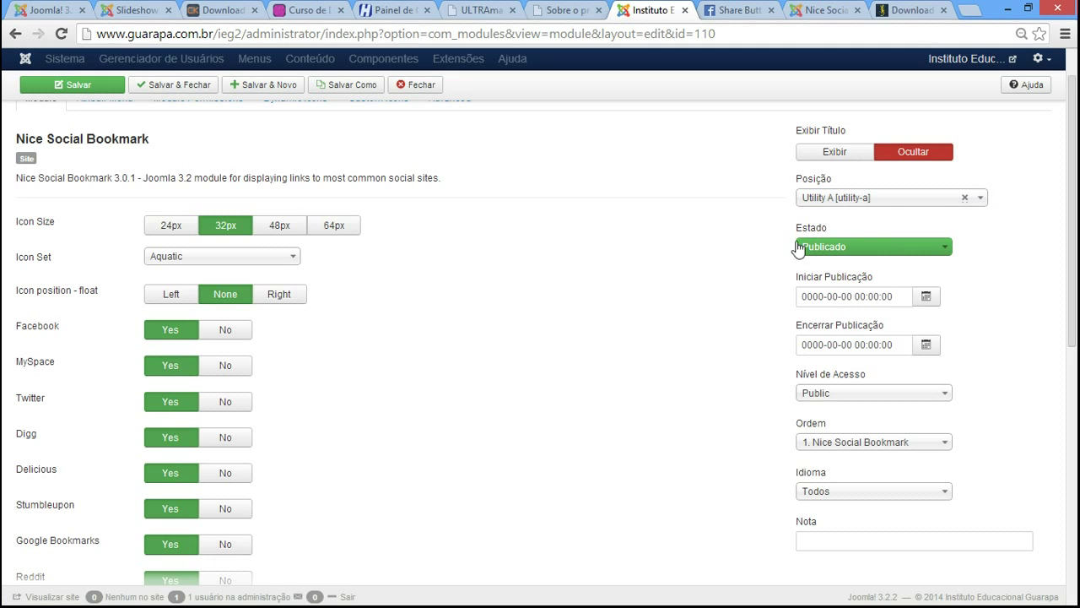
pyautogui.scroll(2, 843, 262)
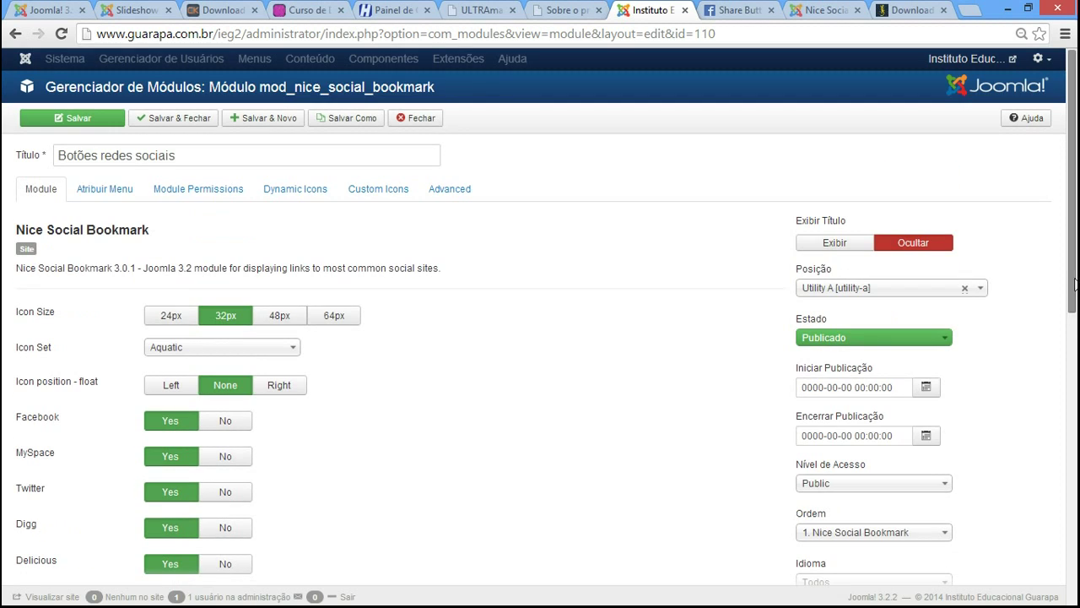
pyautogui.click(95, 119)
pyautogui.hotkey('ctrl', 'shift', 'Tab')
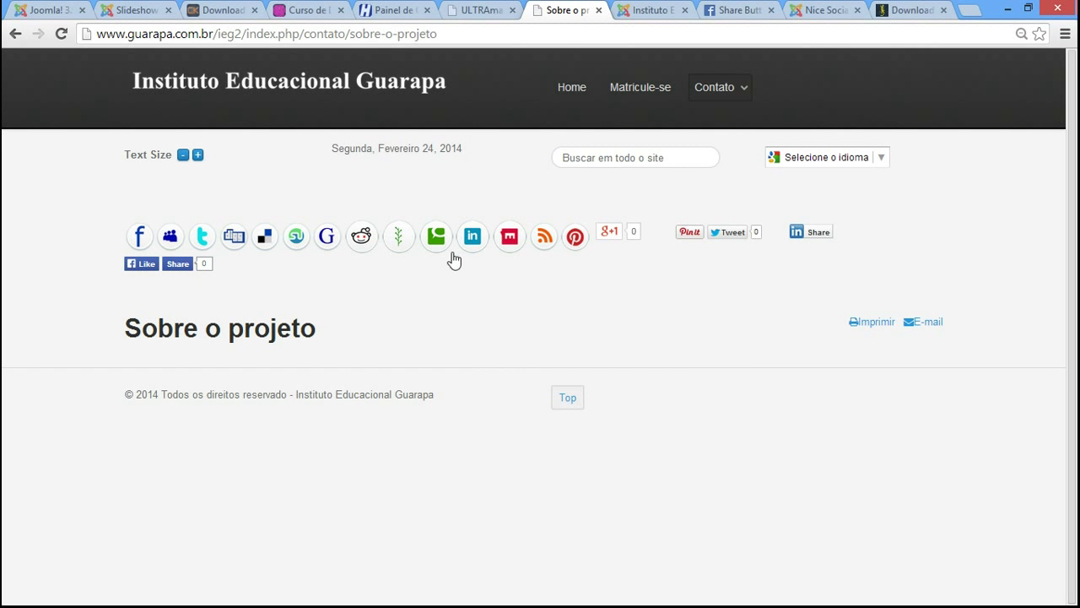
# - Set the module's icon float to Right, save it and view the Sobre o projeto page
pyautogui.hotkey('ctrl', 'Tab')
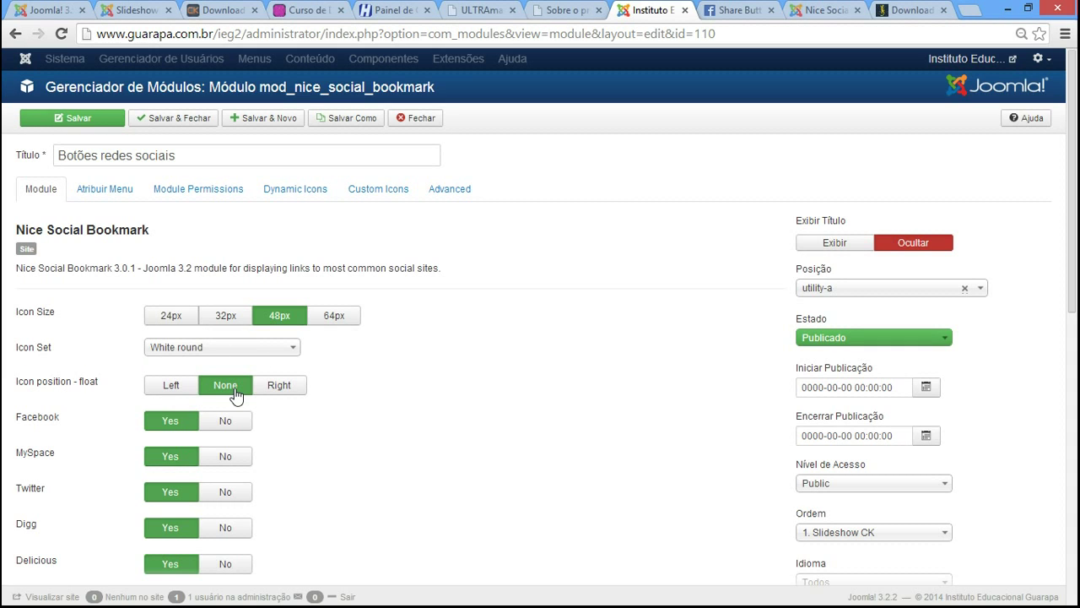
pyautogui.click(288, 389)
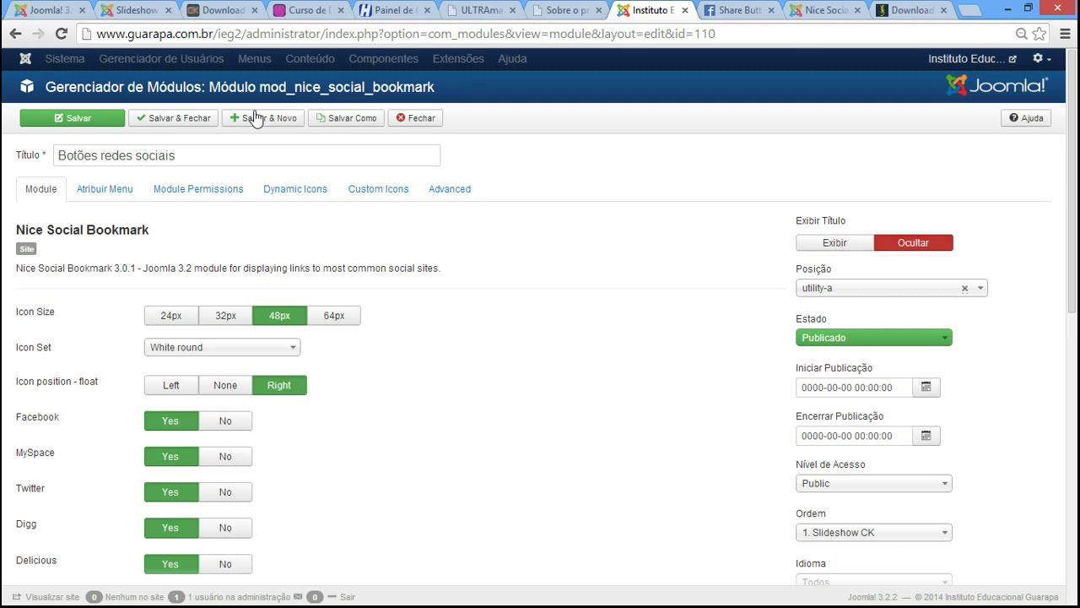
pyautogui.click(80, 118)
pyautogui.hotkey('ctrl', 'shift', 'Tab')
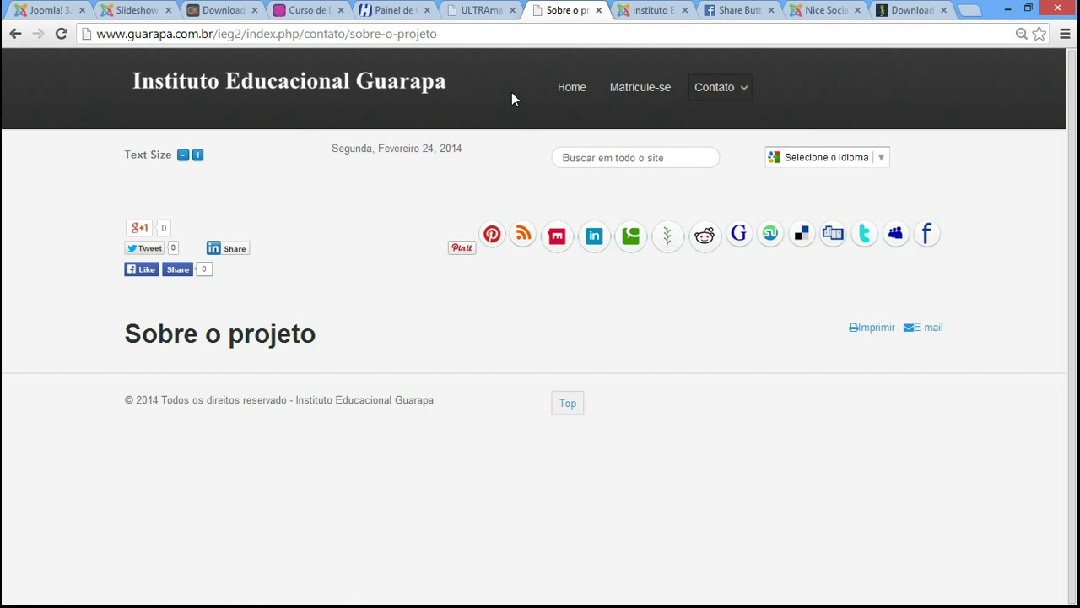
# - Review the icon layout on the Sobre o projeto page and set the module's icon float to None
pyautogui.click(650, 9)
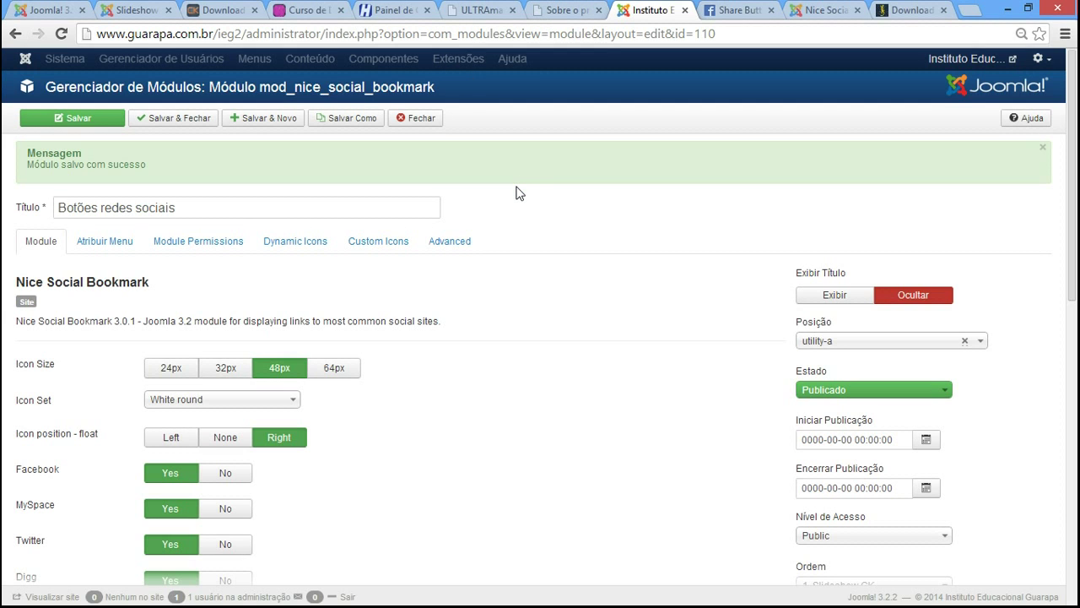
pyautogui.click(567, 12)
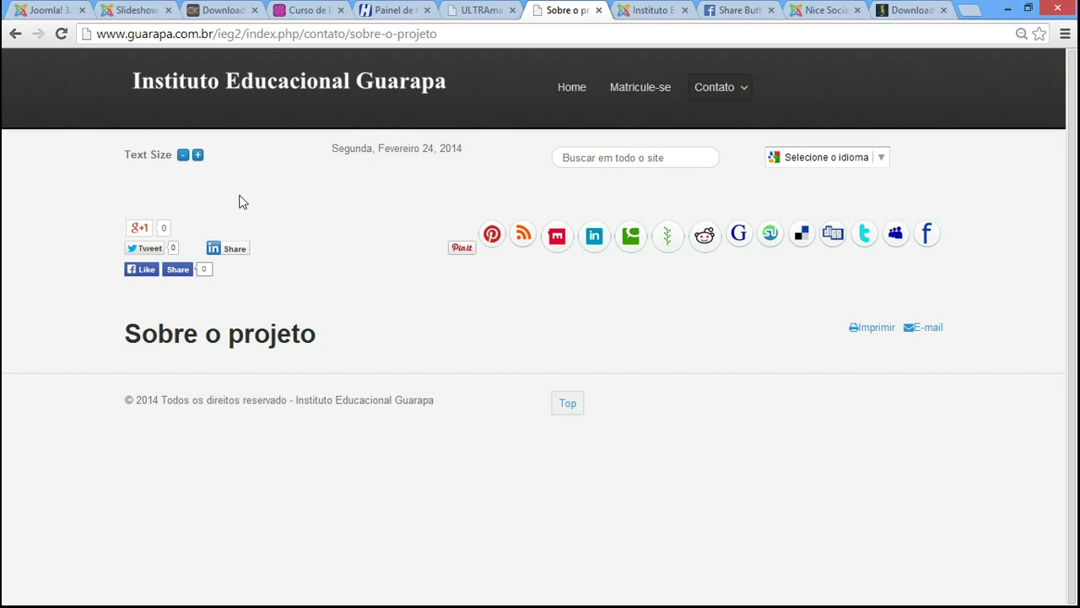
pyautogui.moveTo(123, 161); pyautogui.dragTo(173, 157)
pyautogui.click(329, 160)
pyautogui.click(645, 9)
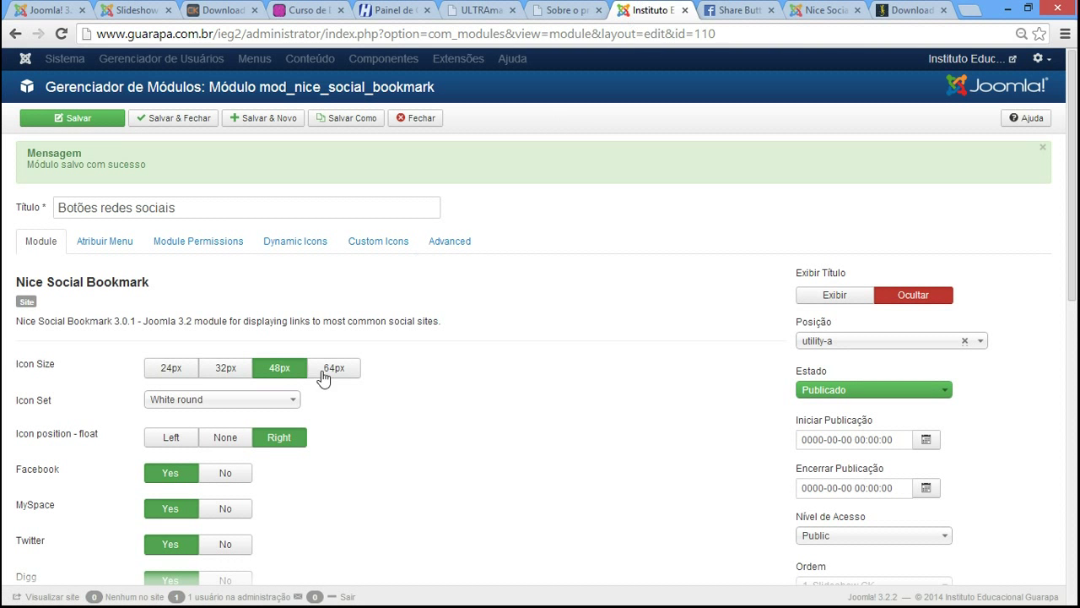
pyautogui.click(177, 437)
pyautogui.click(224, 437)
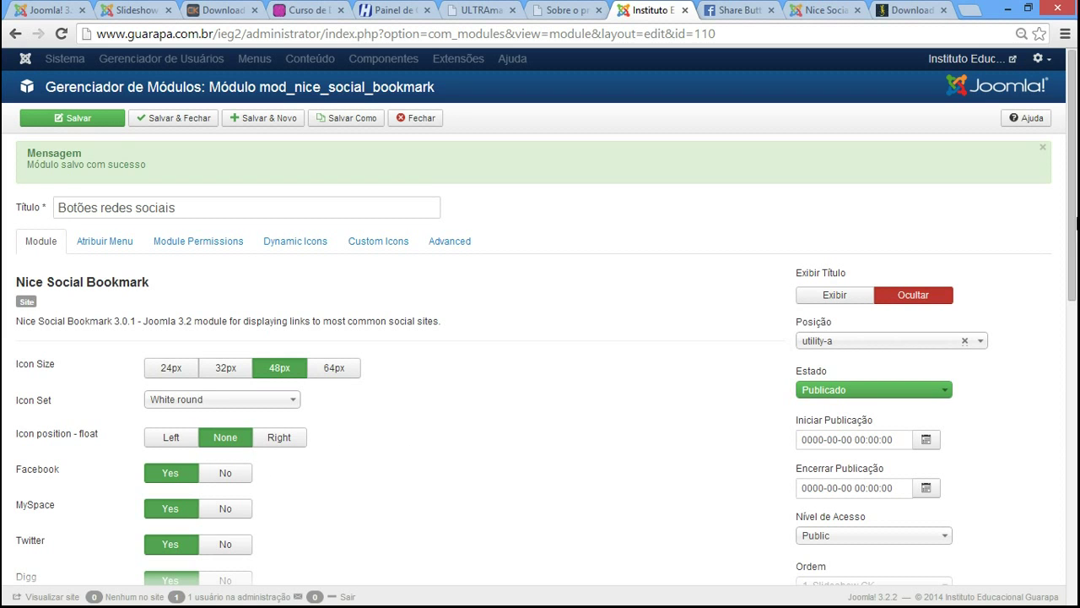
# - Set the module's Facebook option to No and view the social icons on the Sobre o projeto page
pyautogui.scroll(-4, 628, 422)
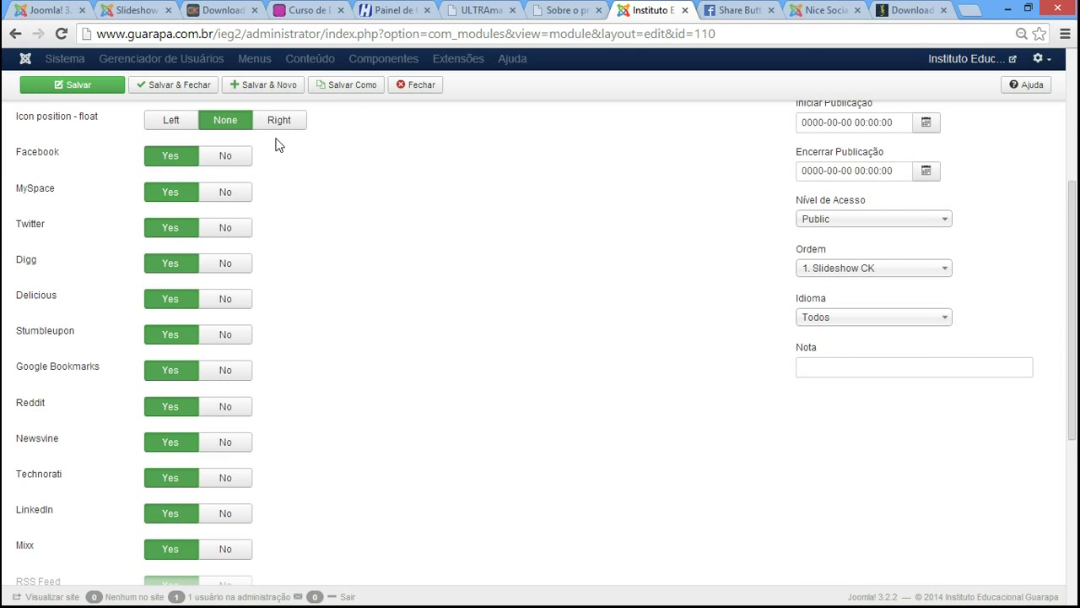
pyautogui.click(230, 156)
pyautogui.click(562, 10)
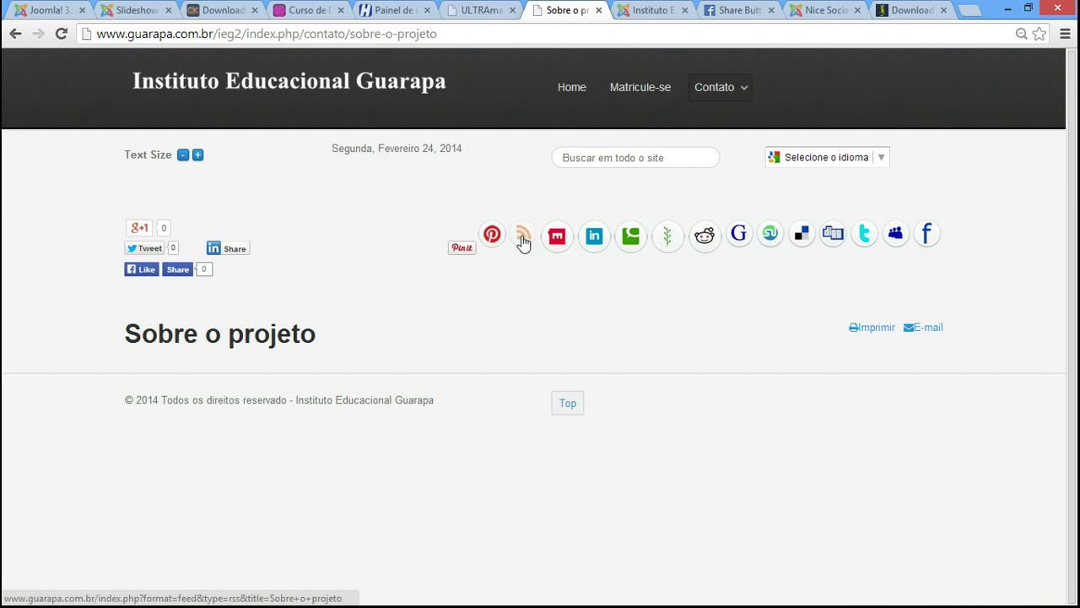
# - Examine the module's Pinterest profile name field and its Twitter, Facebook, My Space and LinkedIn page link fields
pyautogui.hotkey('ctrl', 'Tab')
pyautogui.scroll(-5, 123, 333)
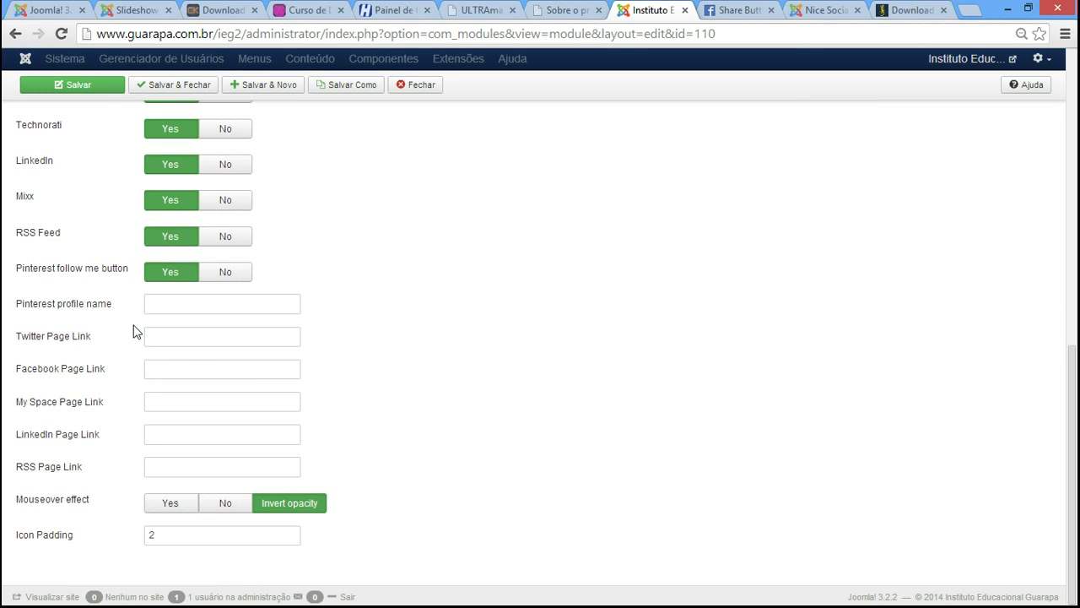
pyautogui.click(152, 335)
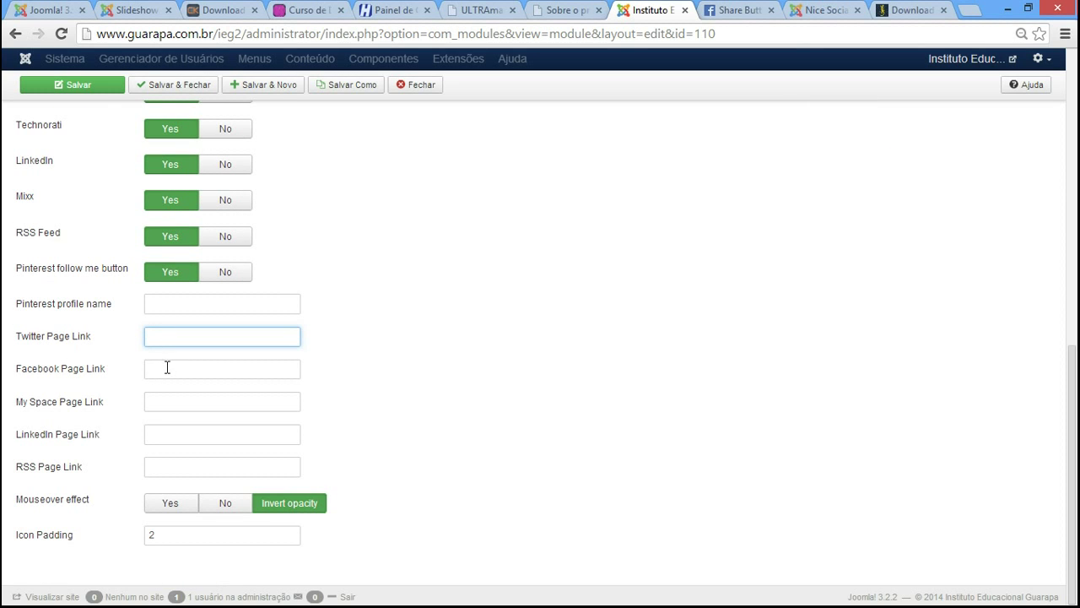
pyautogui.click(166, 369)
pyautogui.click(178, 409)
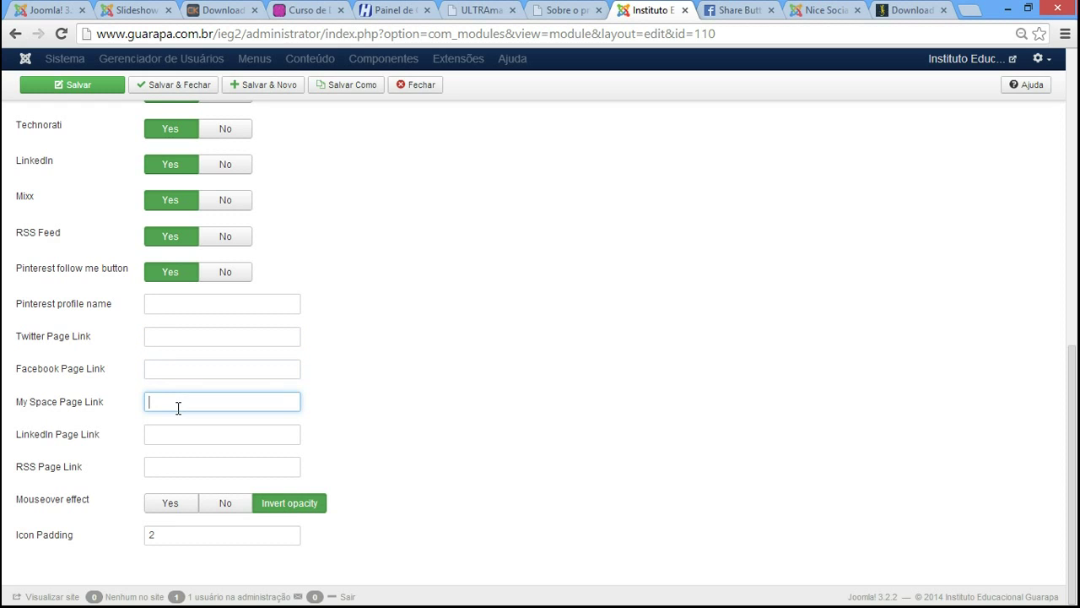
pyautogui.click(178, 431)
pyautogui.click(187, 402)
pyautogui.click(193, 371)
pyautogui.click(189, 340)
pyautogui.click(190, 306)
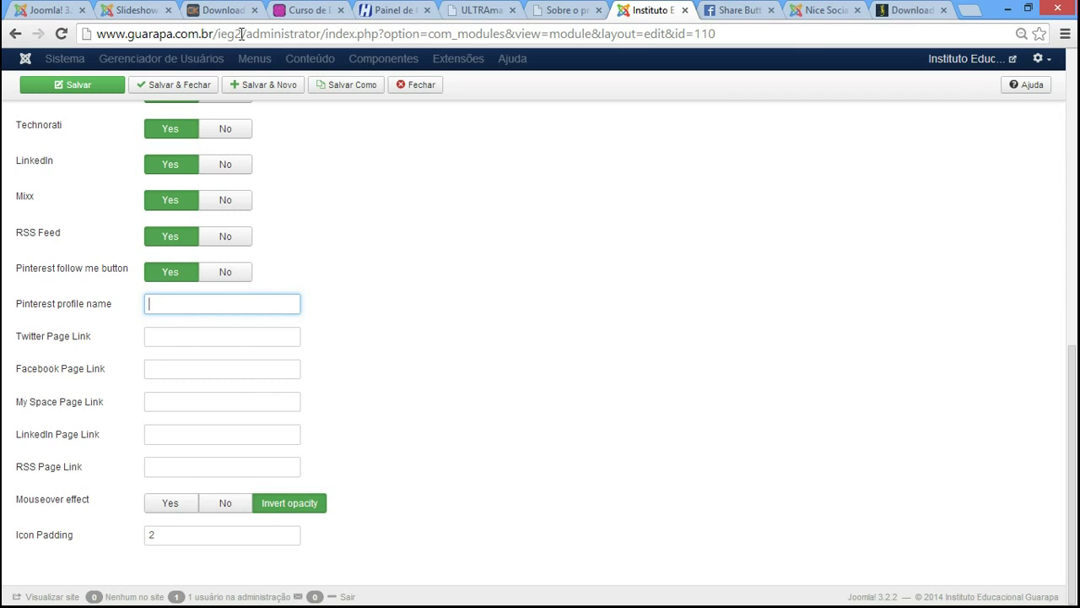
# - Try pasting the copied site administrator address into the module's Twitter Page Link field, and clear the field again
pyautogui.moveTo(323, 33); pyautogui.dragTo(76, 31)
pyautogui.hotkey('ctrl', 'c')
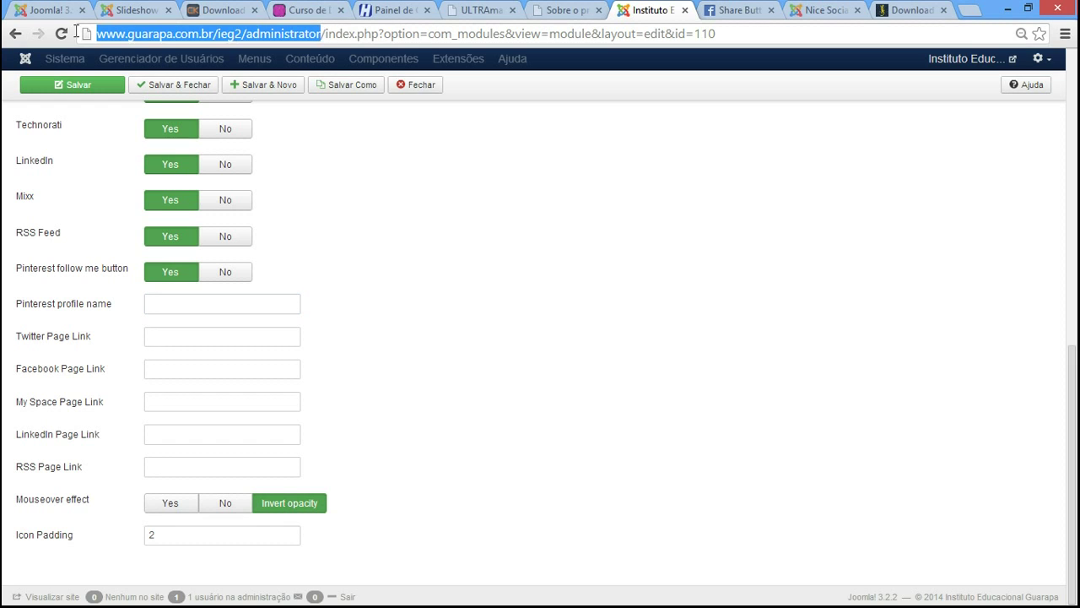
pyautogui.rightClick(138, 34)
pyautogui.click(161, 87)
pyautogui.click(165, 341)
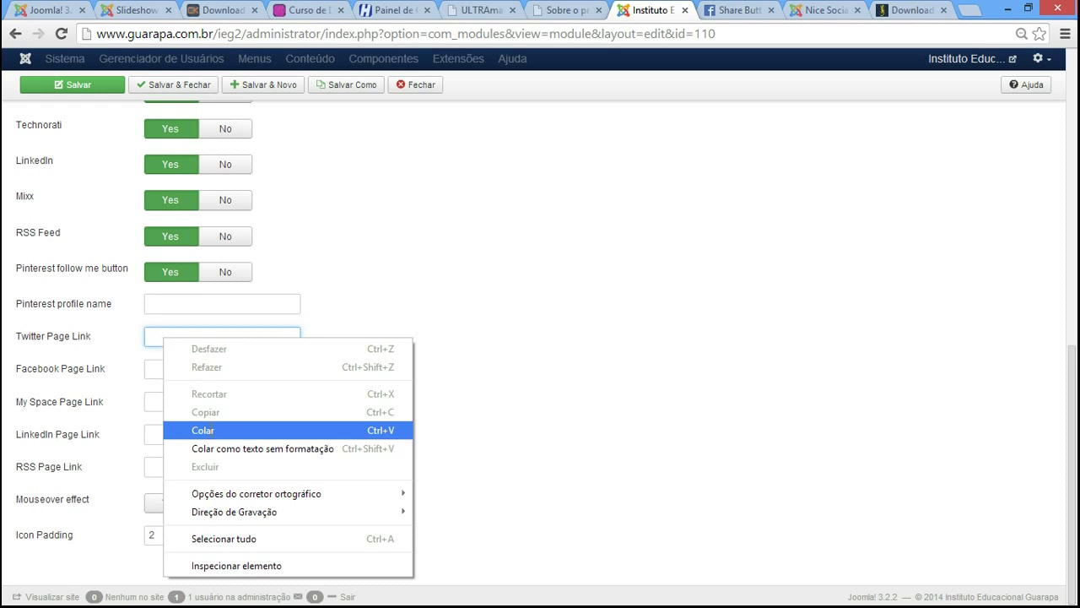
pyautogui.click(203, 430)
pyautogui.hotkey('ctrl', 'a')
pyautogui.press('BackSpace')
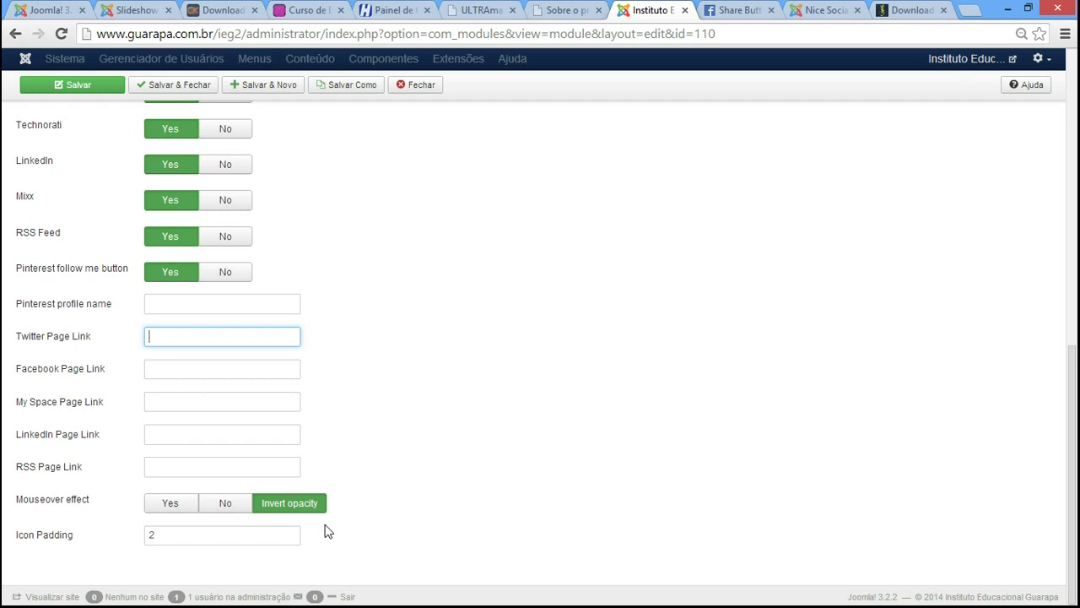
# - Set the module's mouseover effect to Yes, save it and reload the Sobre o projeto page
pyautogui.click(567, 10)
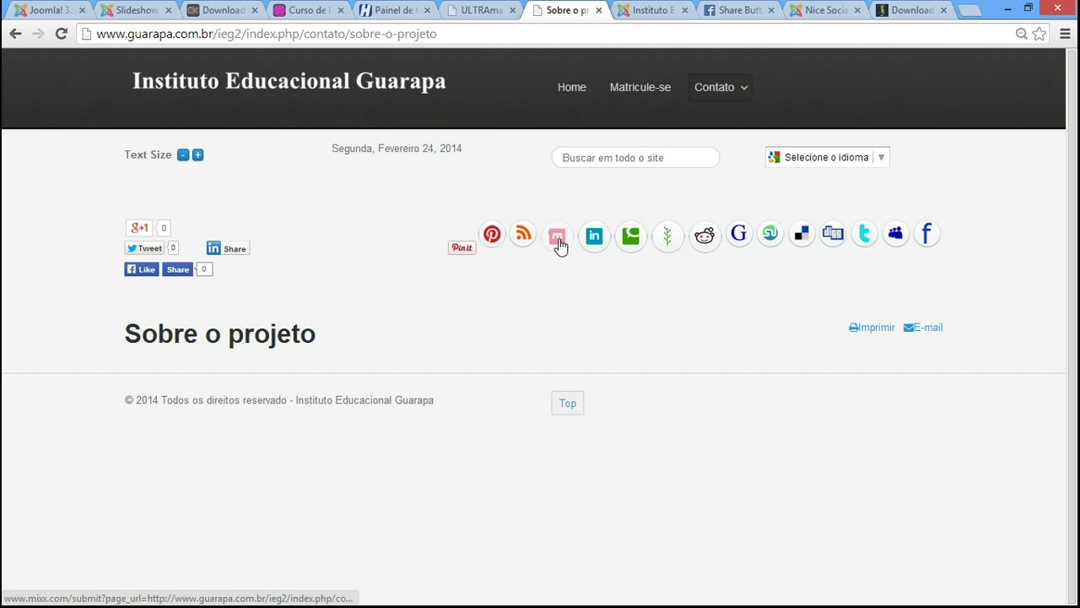
pyautogui.click(634, 6)
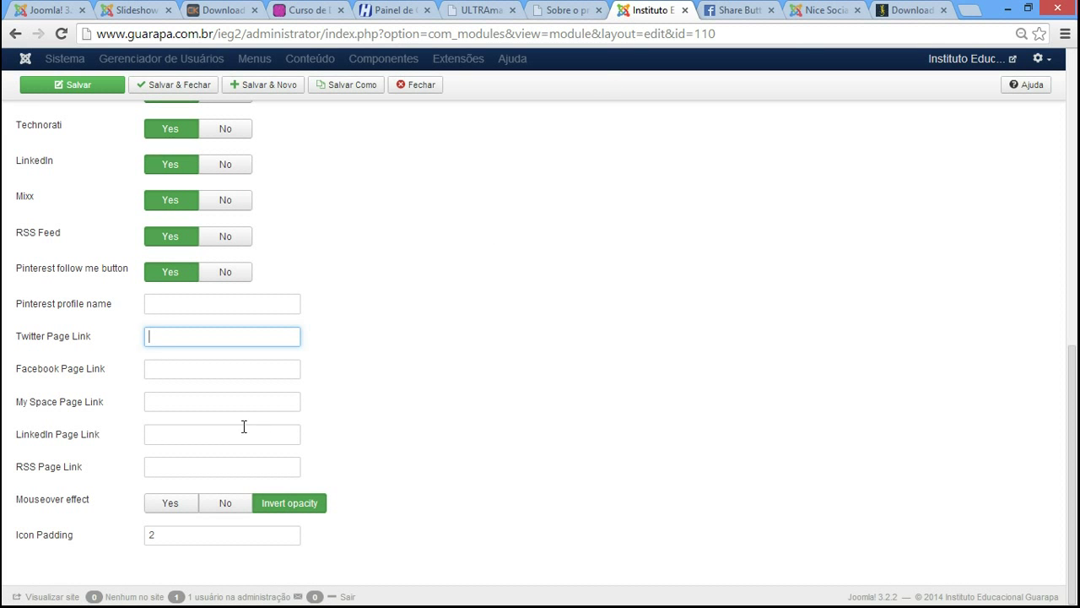
pyautogui.click(170, 506)
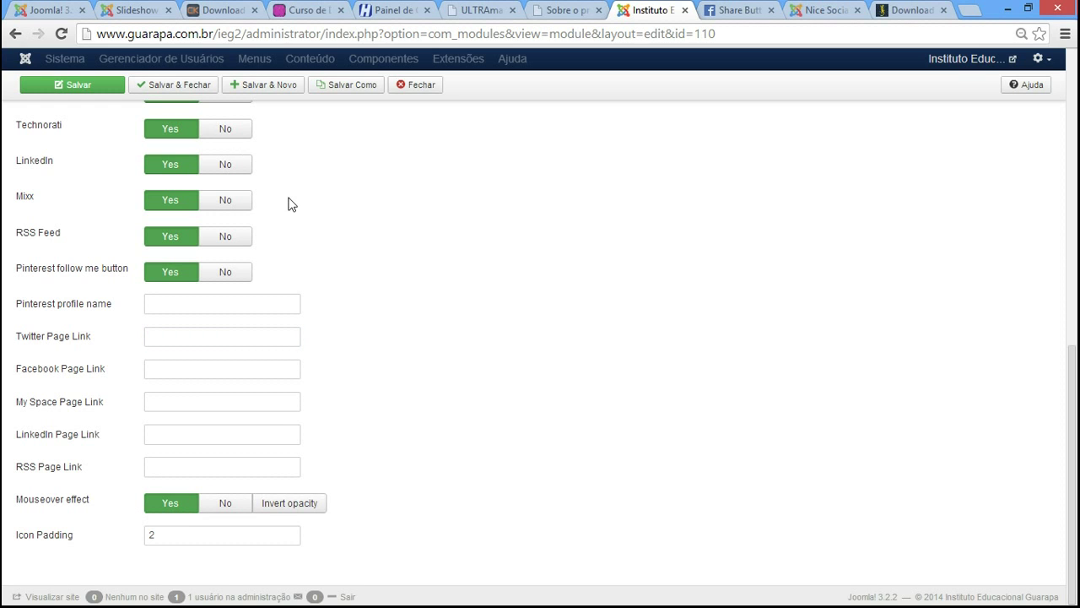
pyautogui.click(95, 88)
pyautogui.click(560, 9)
pyautogui.click(552, 34)
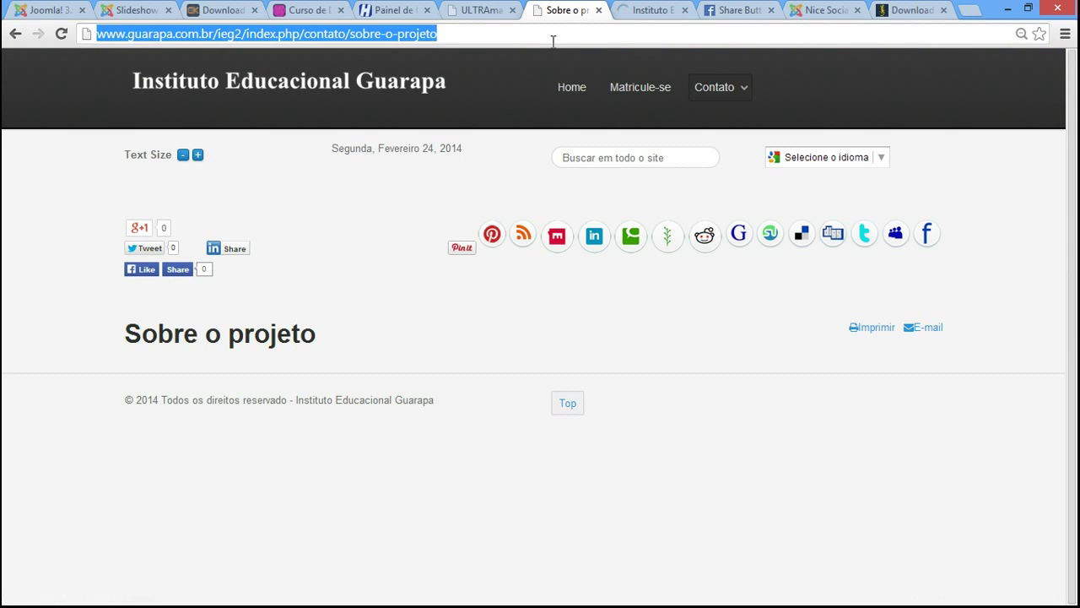
pyautogui.press('Return')
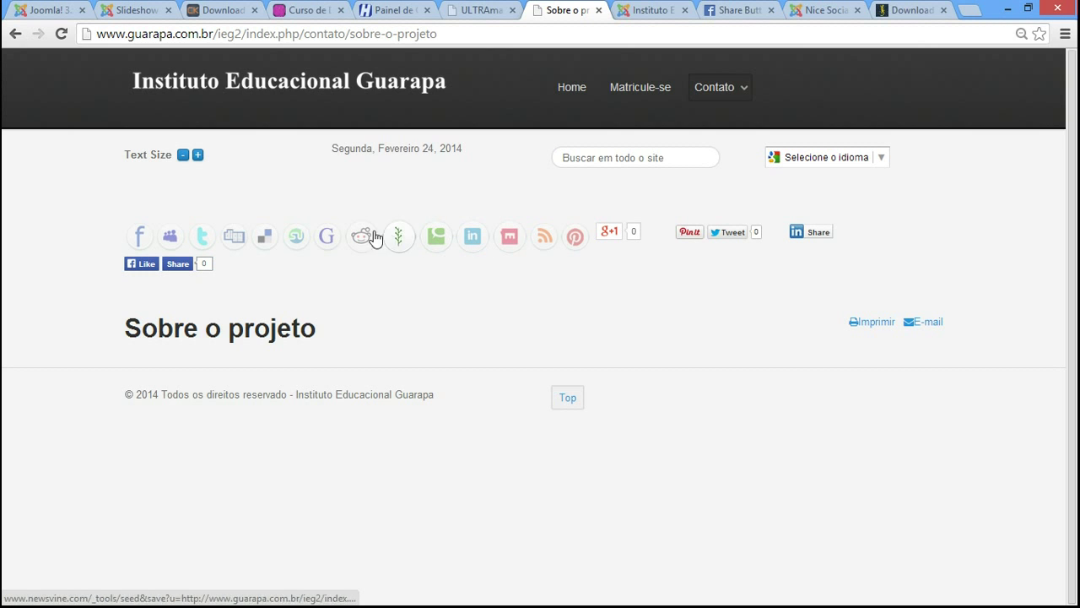
# - Set the module's mouseover effect to Invert opacity
pyautogui.click(646, 10)
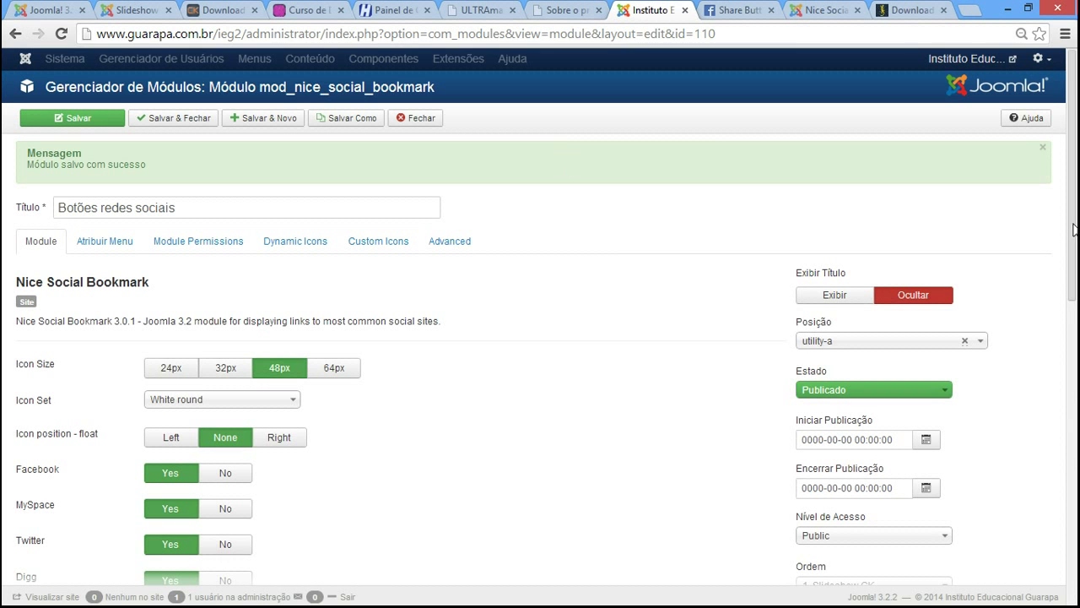
pyautogui.scroll(-8, 1074, 229)
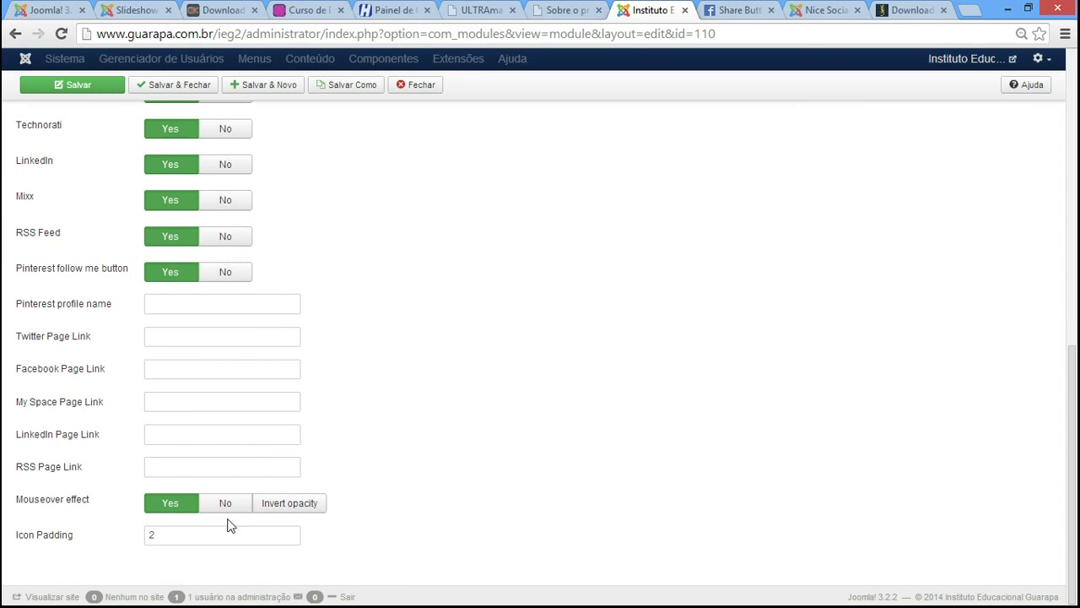
pyautogui.click(287, 510)
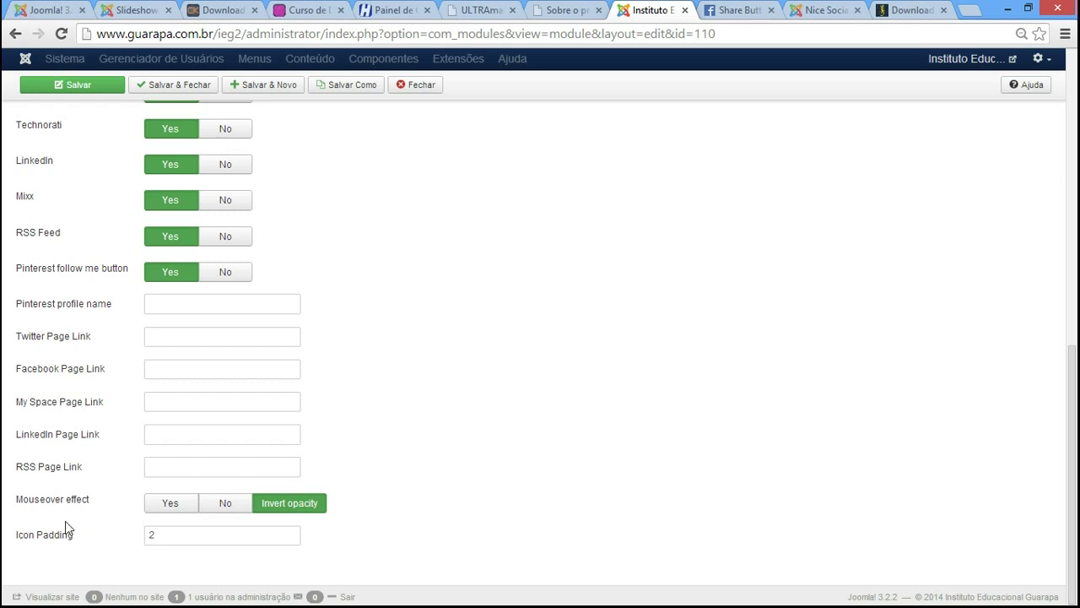
# - Set the module's icon padding to 50, save it and view the Sobre o projeto page
pyautogui.click(184, 535)
pyautogui.moveTo(170, 535); pyautogui.dragTo(133, 535)
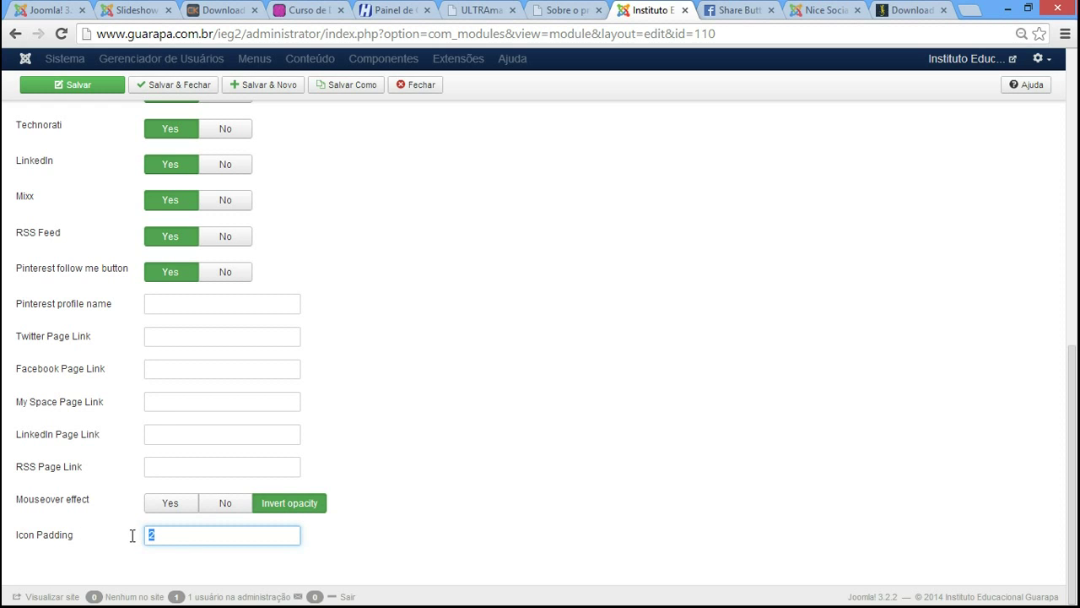
pyautogui.click(560, 15)
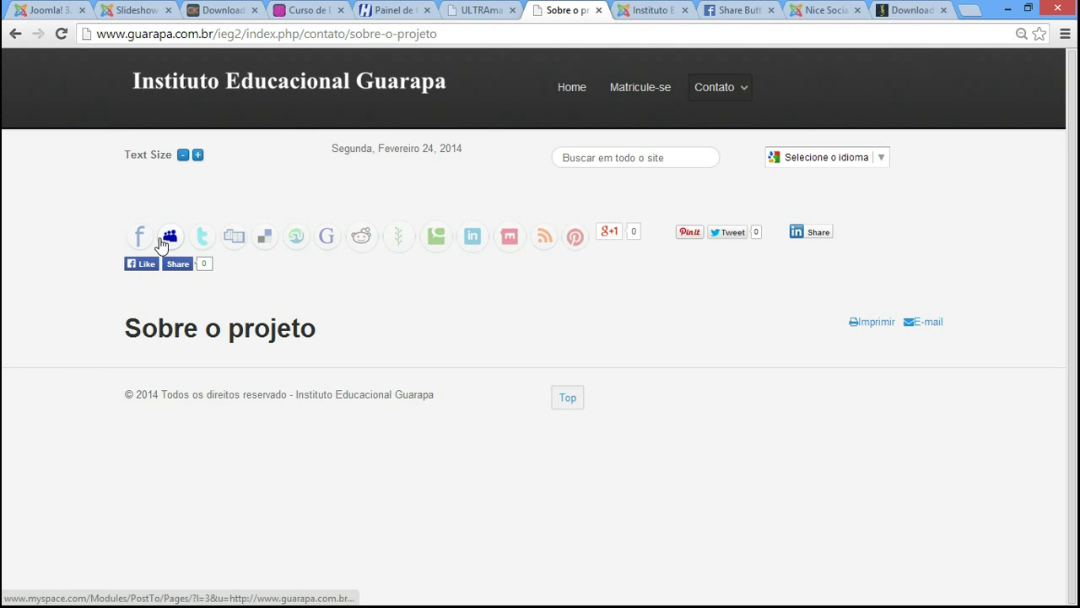
pyautogui.hotkey('ctrl', 'Tab')
pyautogui.click(196, 536)
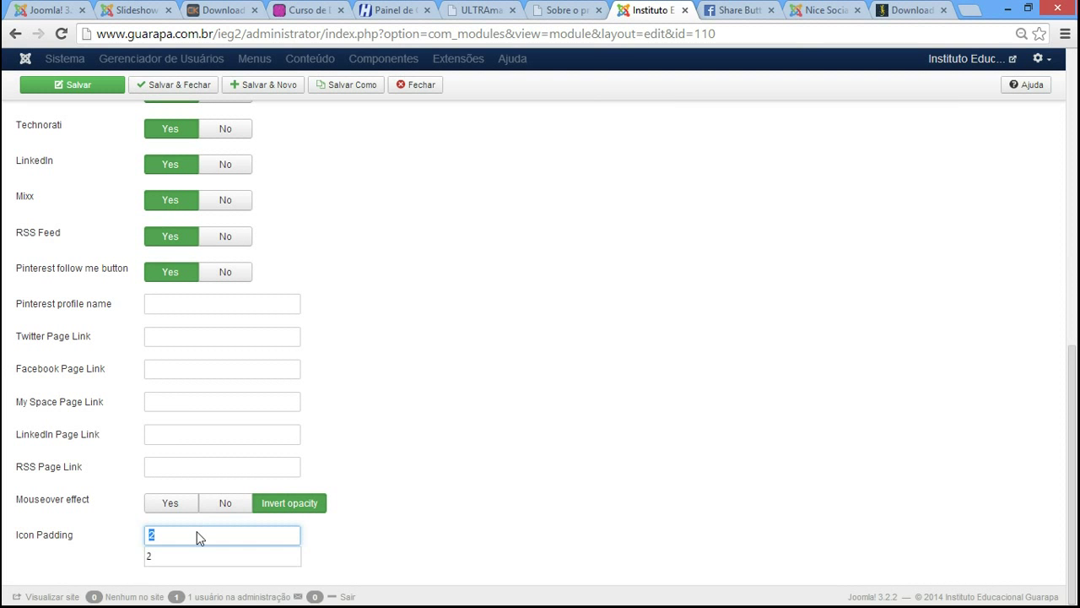
pyautogui.click(198, 533)
pyautogui.press('BackSpace')
pyautogui.write('50')
pyautogui.scroll(6, 156, 132)
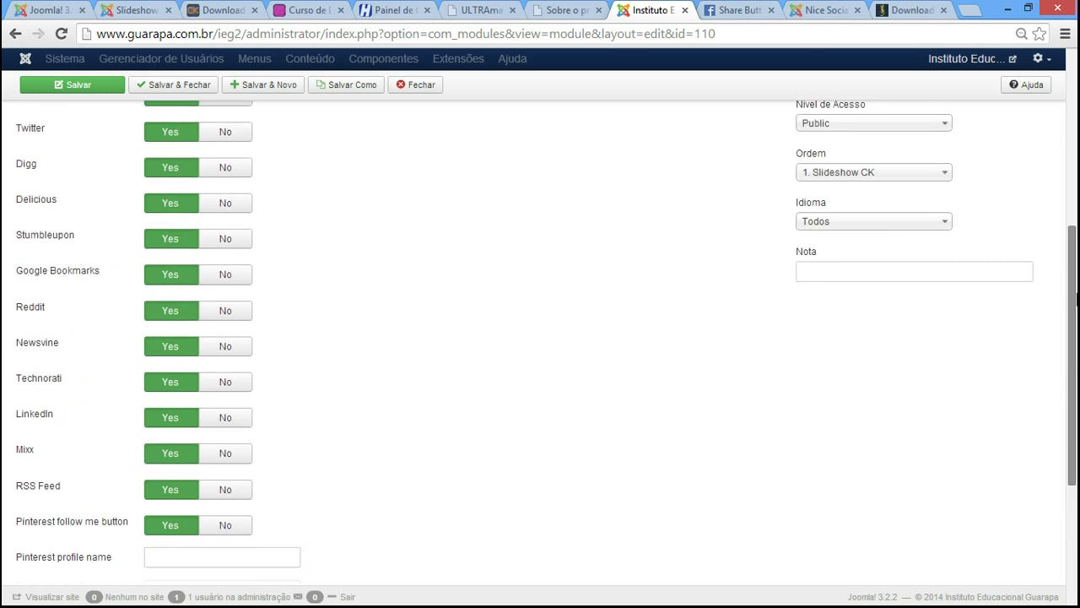
pyautogui.click(79, 78)
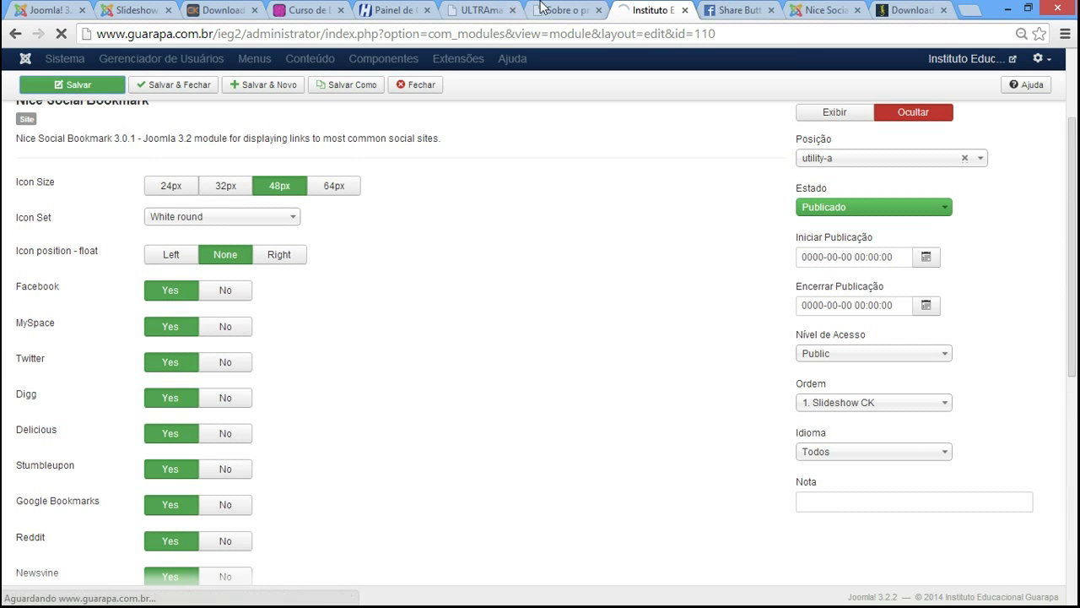
pyautogui.hotkey('ctrl', 'shift', 'Tab')
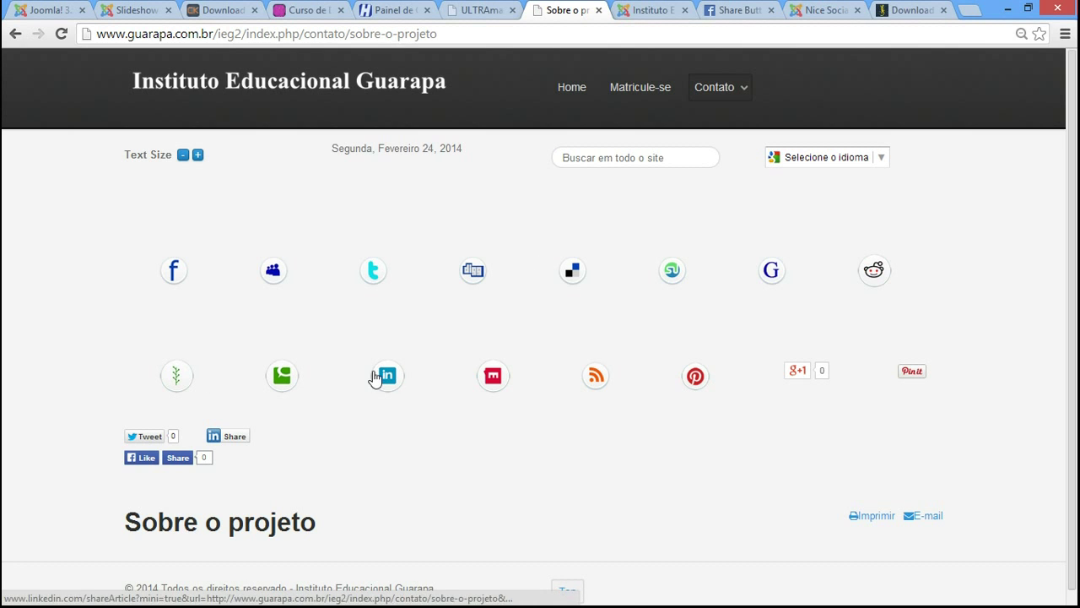
# - Set the module's icon padding to 10, save it and reload the Sobre o projeto page
pyautogui.click(644, 9)
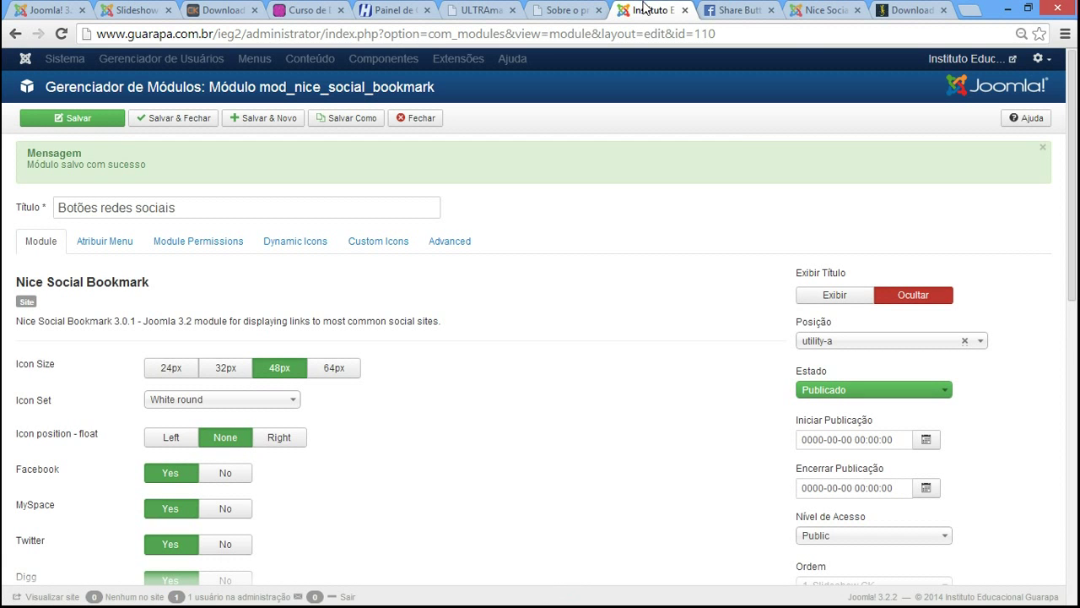
pyautogui.moveTo(1073, 175); pyautogui.dragTo(1073, 473)
pyautogui.moveTo(197, 543); pyautogui.dragTo(73, 522)
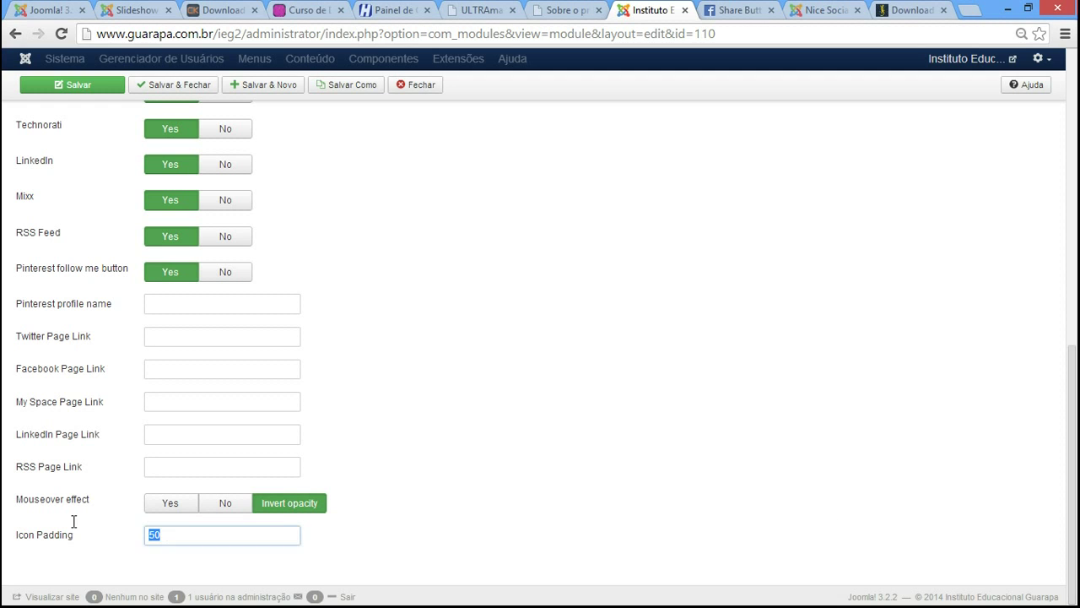
pyautogui.write('10')
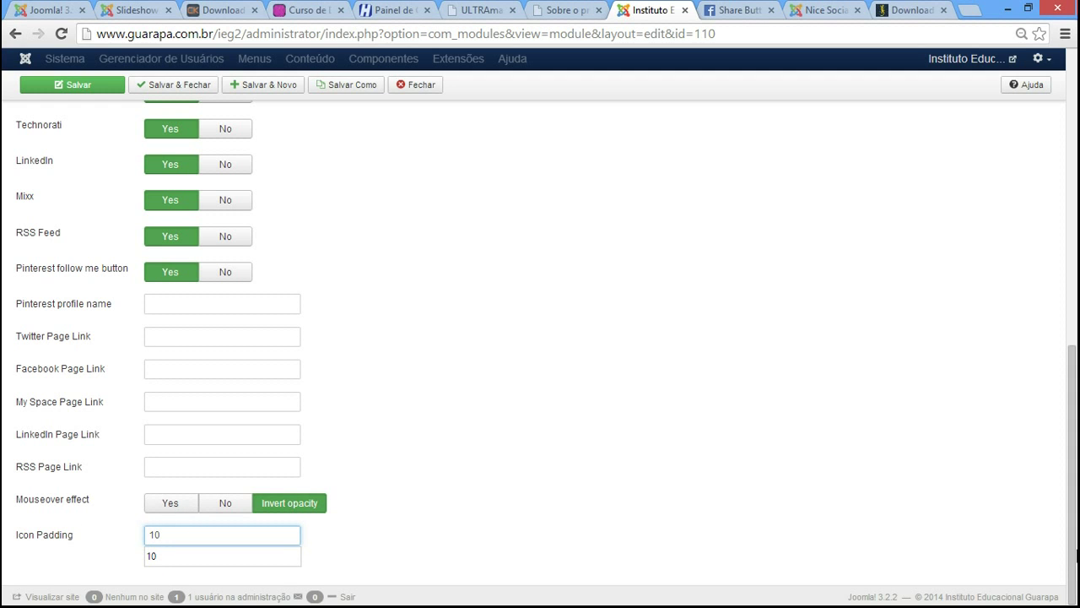
pyautogui.press('Return')
pyautogui.click(72, 117)
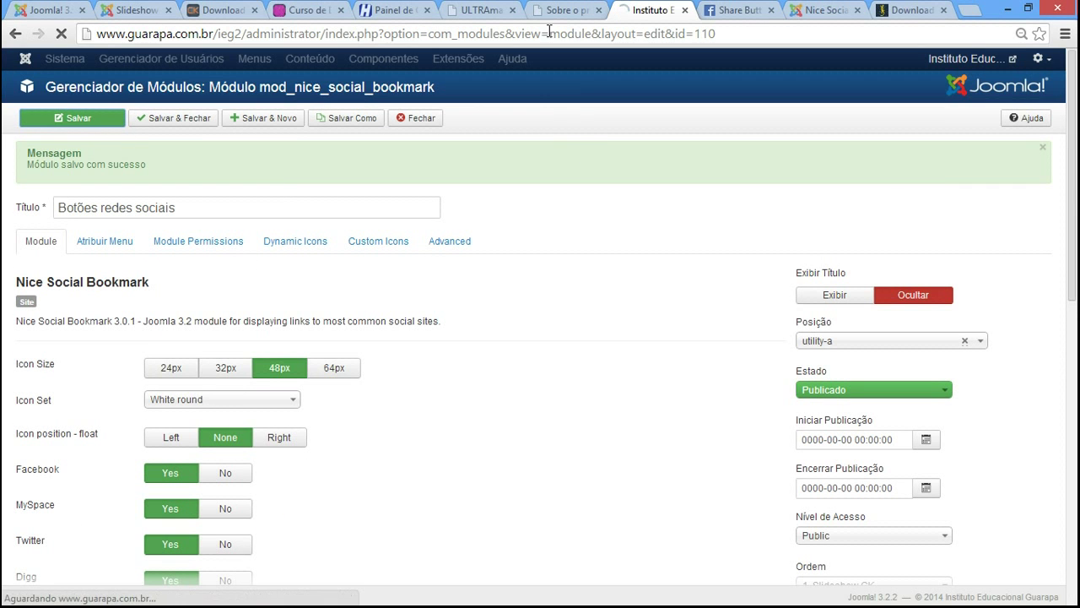
pyautogui.click(561, 10)
pyautogui.press('F5')
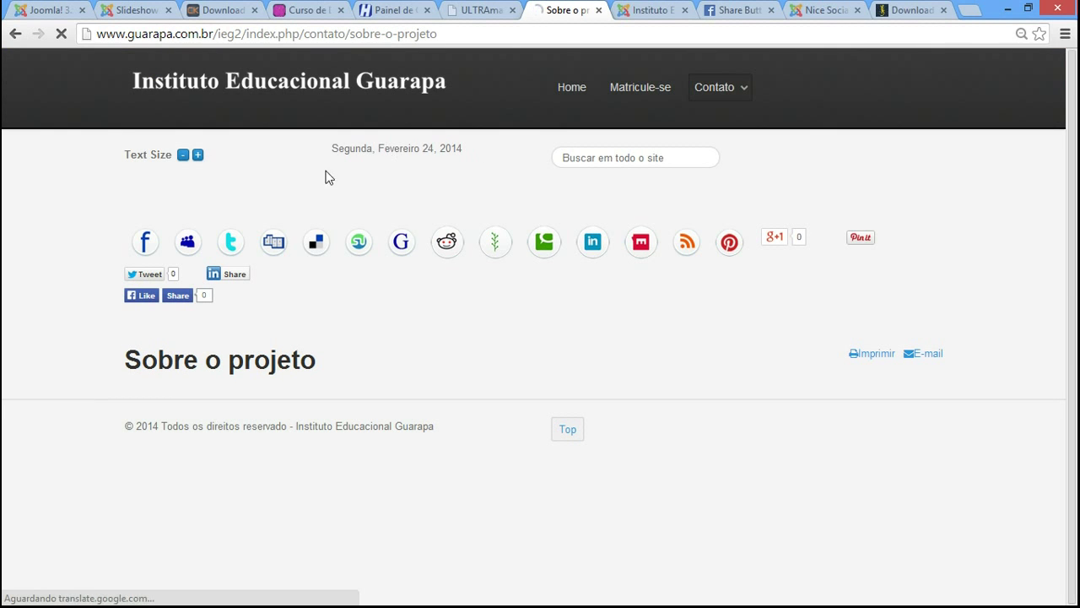
# - Open the module's dynamic icon settings and compare them with the share buttons on the Sobre o projeto page
pyautogui.click(651, 9)
pyautogui.scroll(-10, 283, 554)
pyautogui.doubleClick(236, 539)
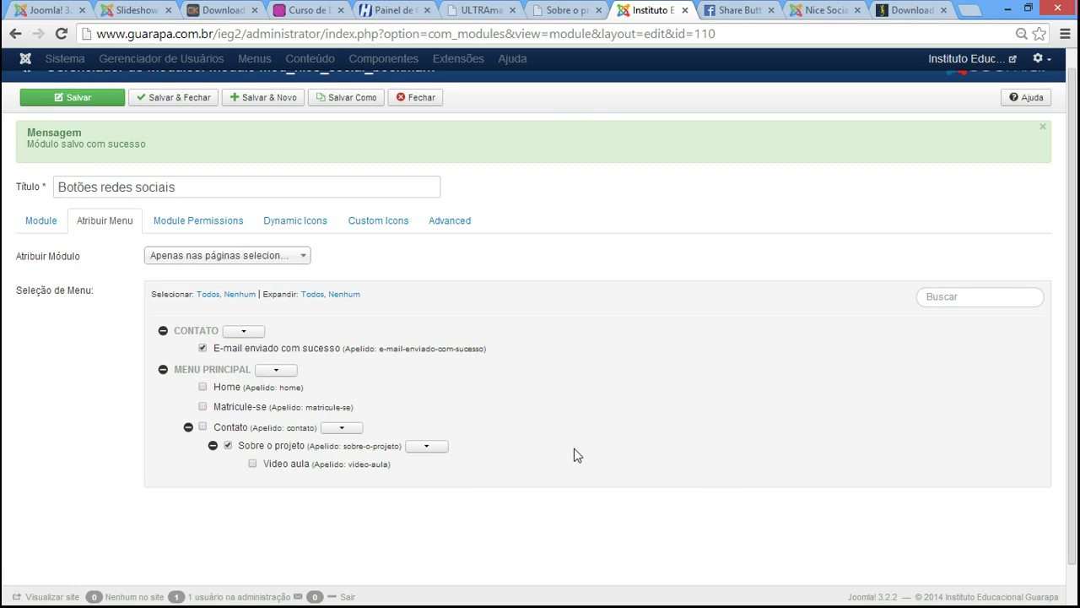
pyautogui.click(291, 220)
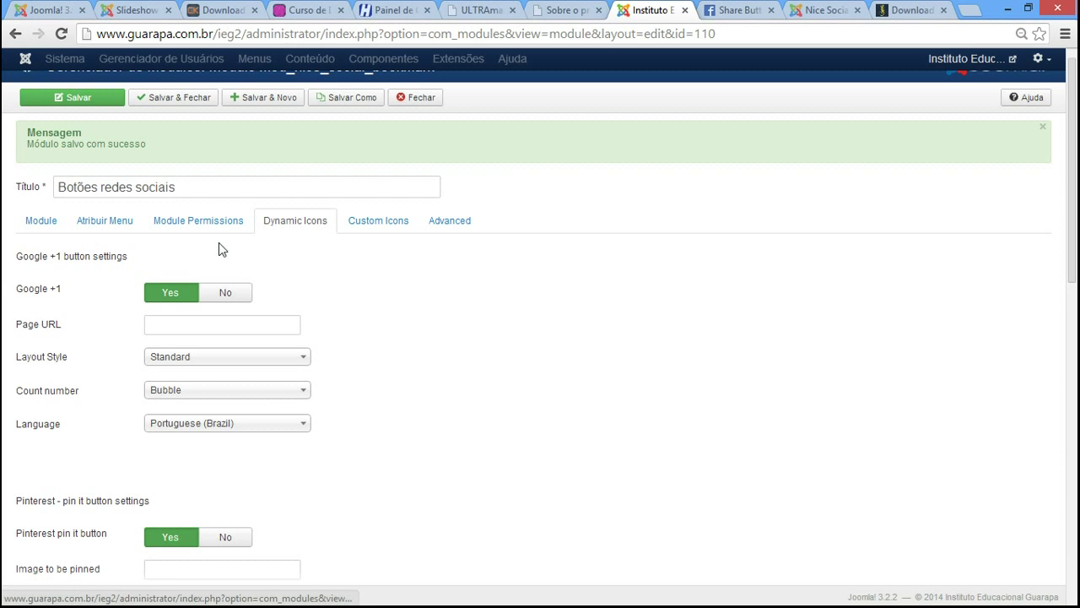
pyautogui.click(566, 9)
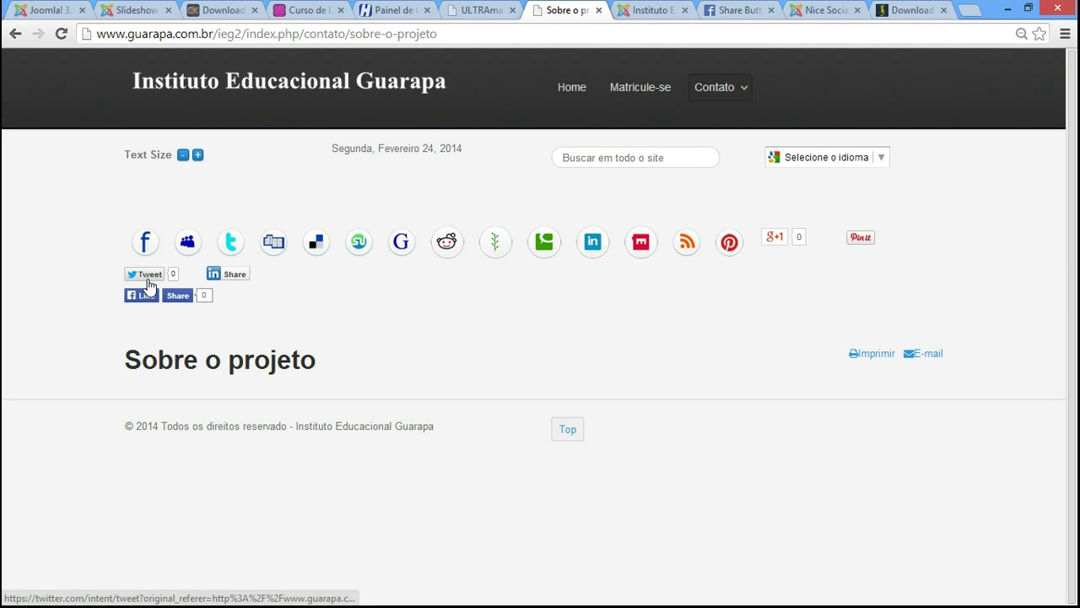
pyautogui.click(650, 9)
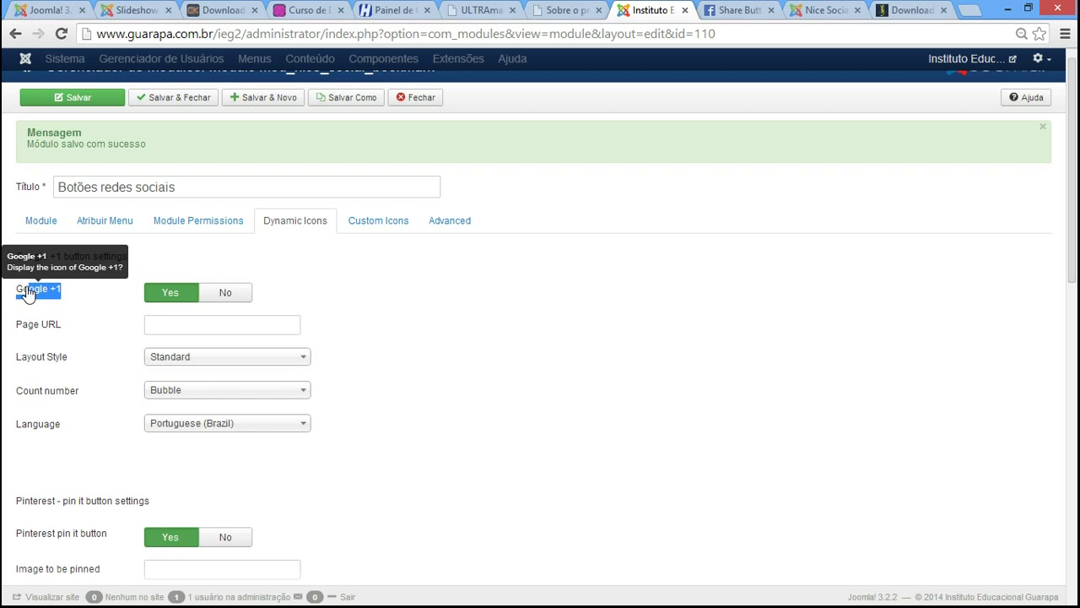
# - Examine the Google +1 button's Page URL field and its available layout styles
pyautogui.click(147, 326)
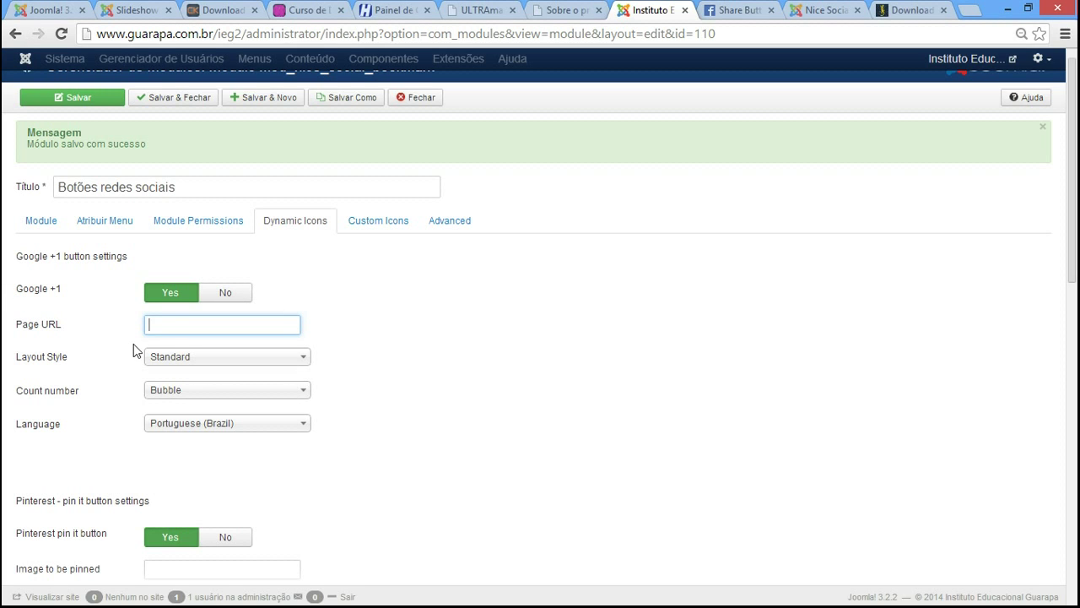
pyautogui.click(183, 357)
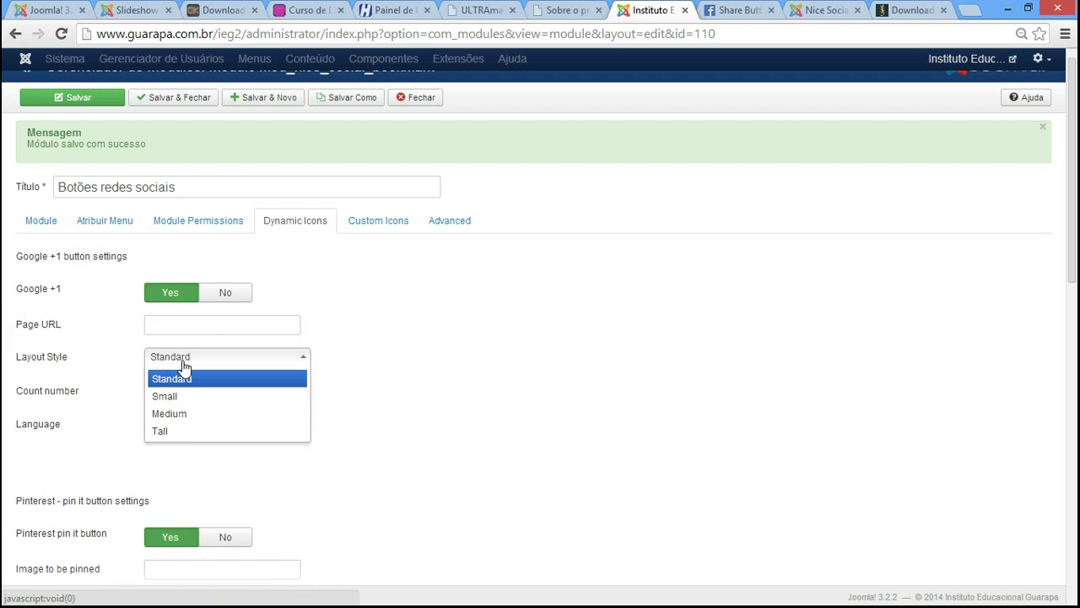
pyautogui.click(185, 360)
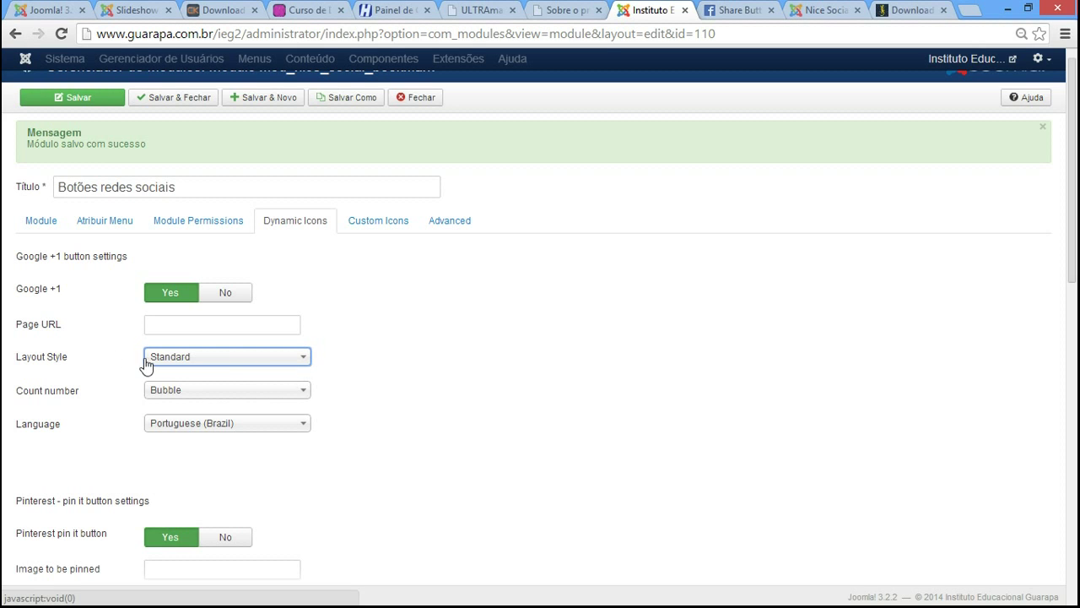
pyautogui.click(246, 359)
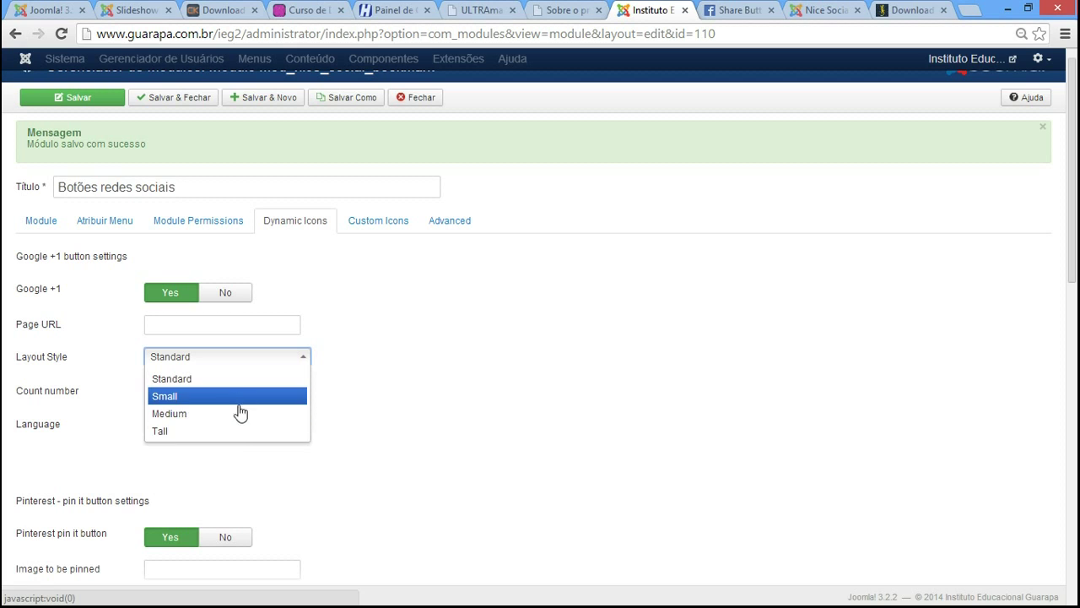
pyautogui.click(398, 393)
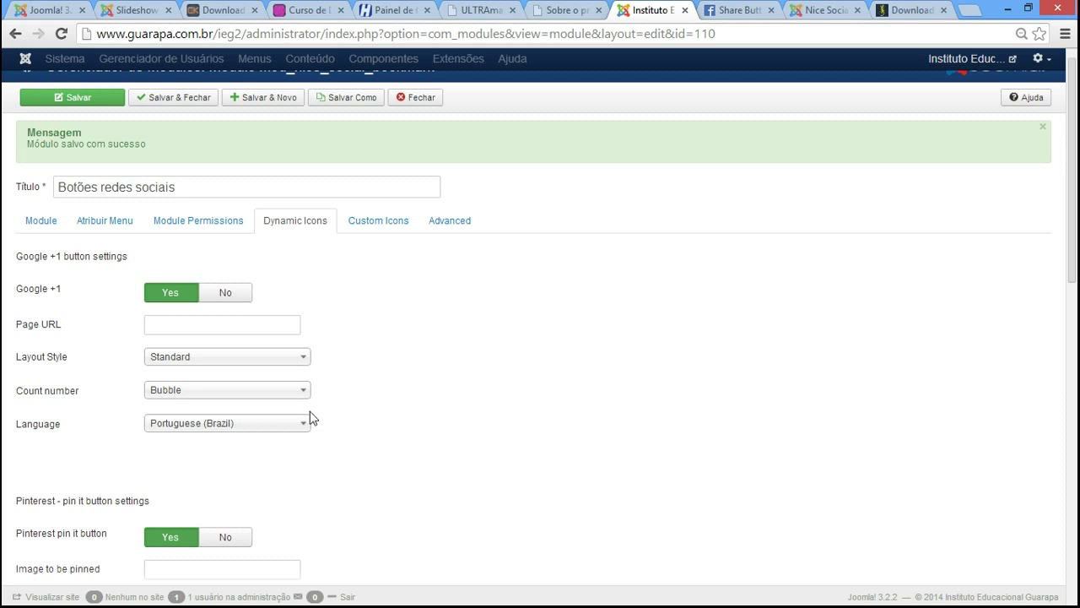
# - Choose Portuguese (Brazil) as the Google +1 button's language
pyautogui.click(182, 422)
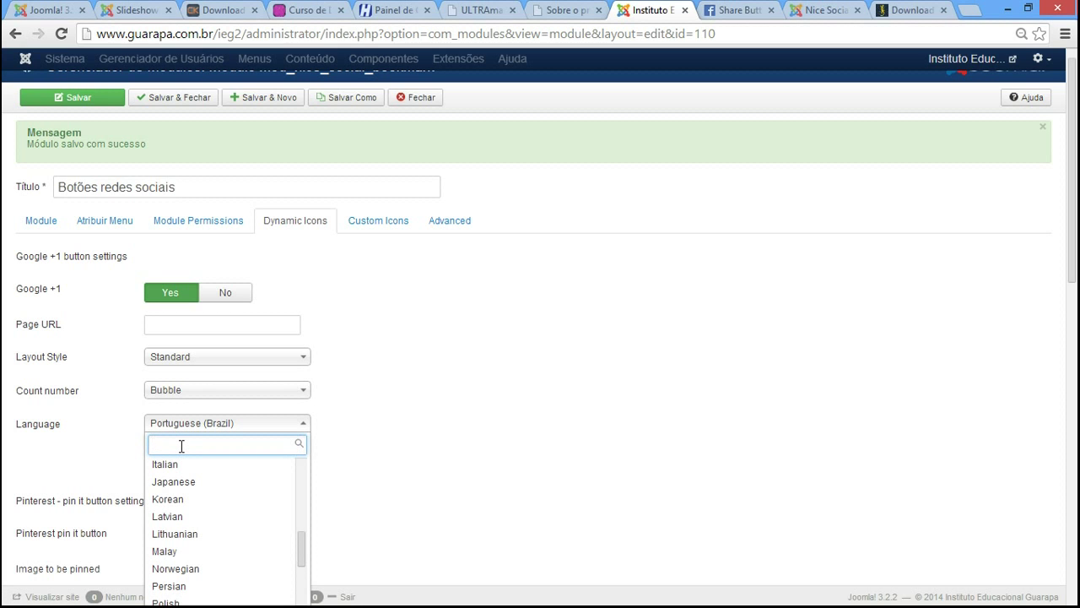
pyautogui.write('por')
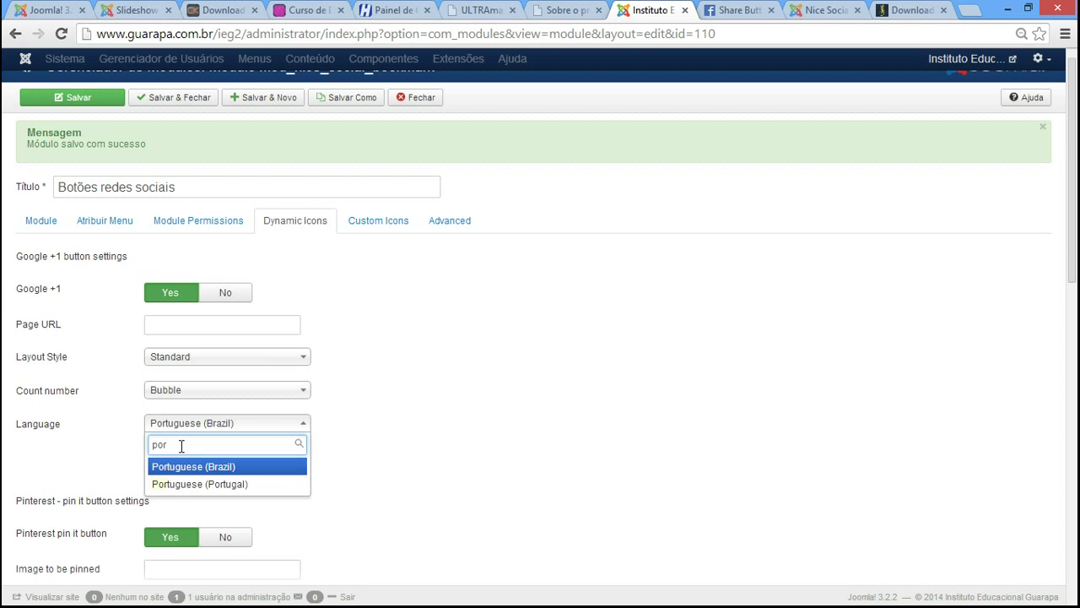
pyautogui.click(211, 468)
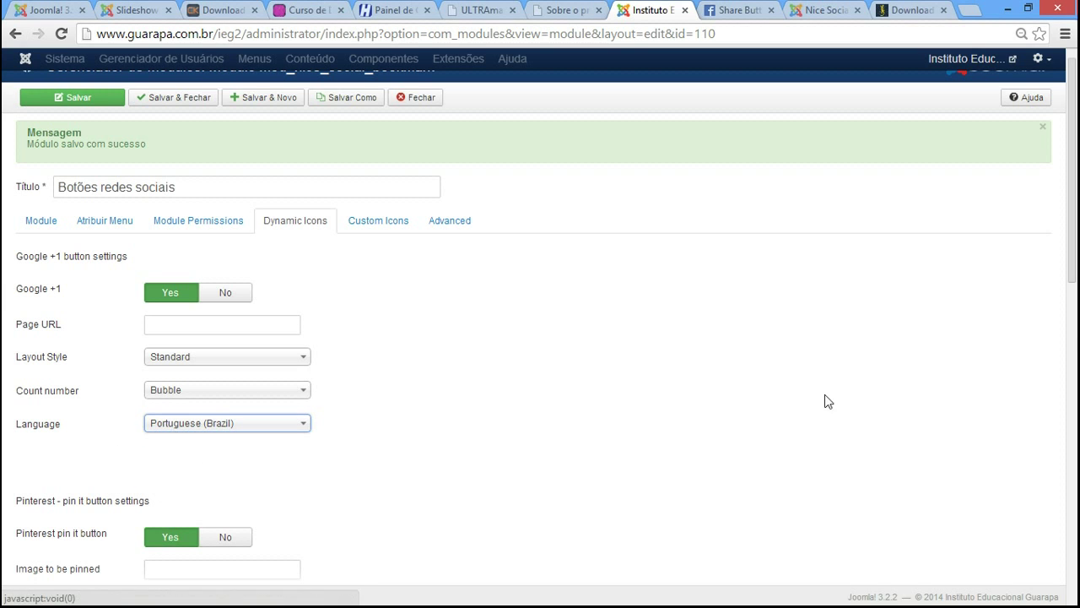
pyautogui.moveTo(1071, 168); pyautogui.dragTo(898, 262)
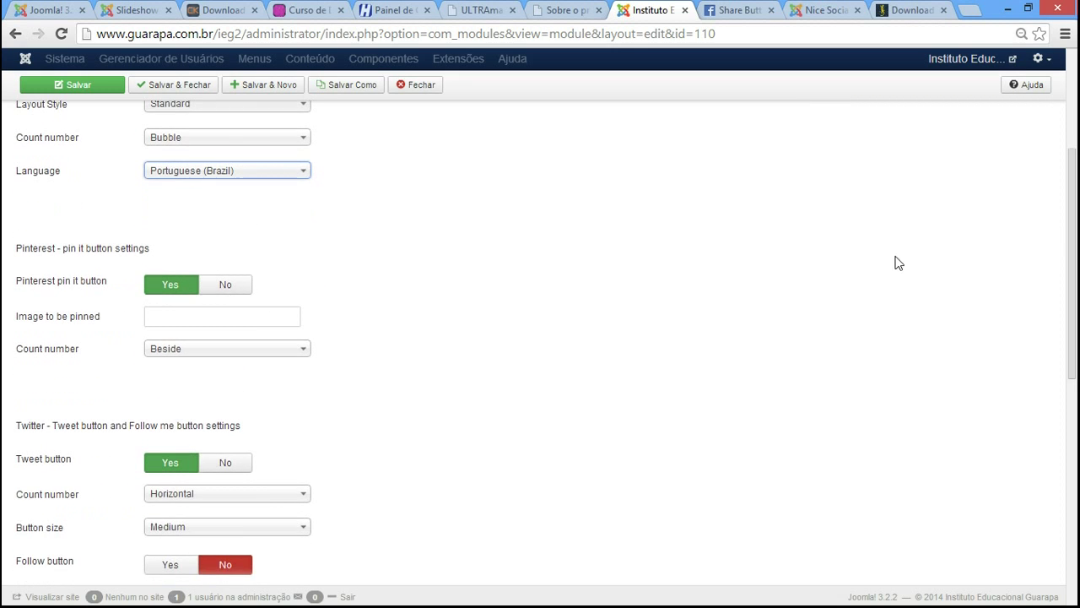
# - Check the share buttons on the Sobre o projeto page and save the social bookmark module
pyautogui.click(571, 10)
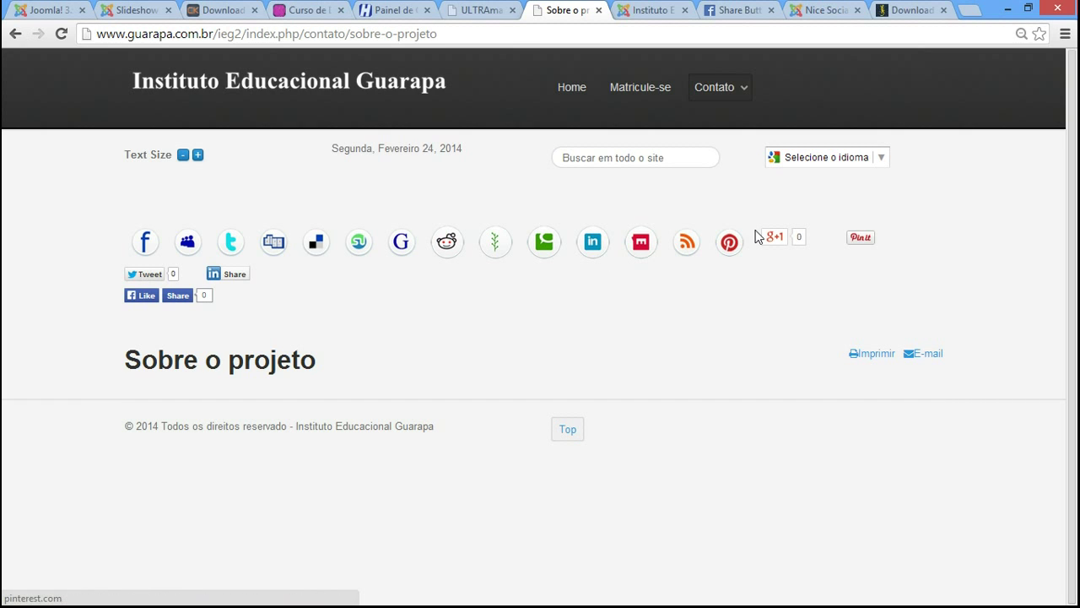
pyautogui.moveTo(777, 262); pyautogui.dragTo(784, 296)
pyautogui.hotkey('ctrl', 'Tab')
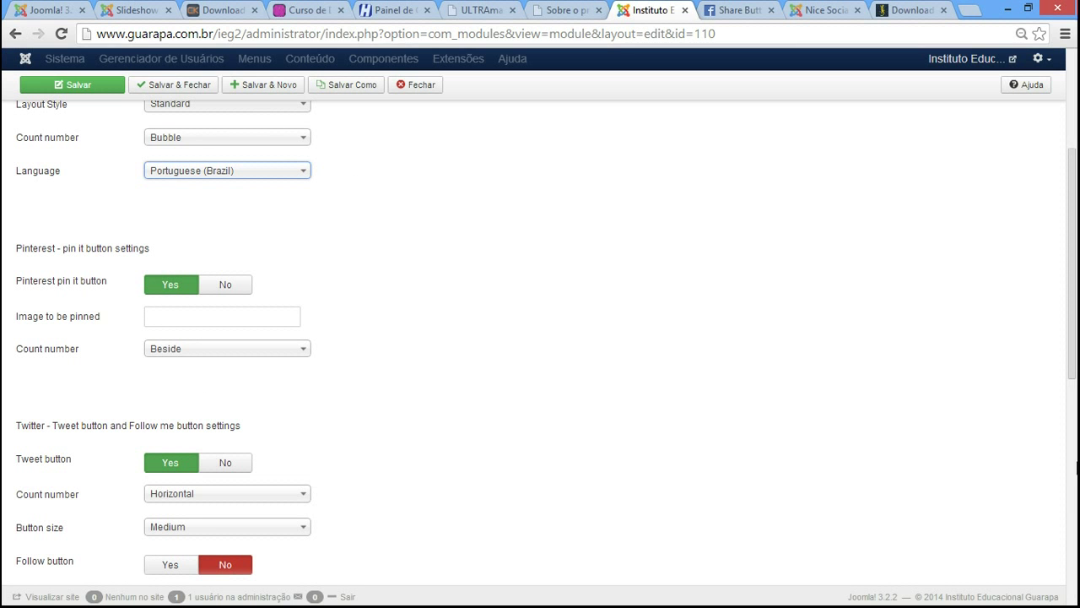
pyautogui.click(72, 84)
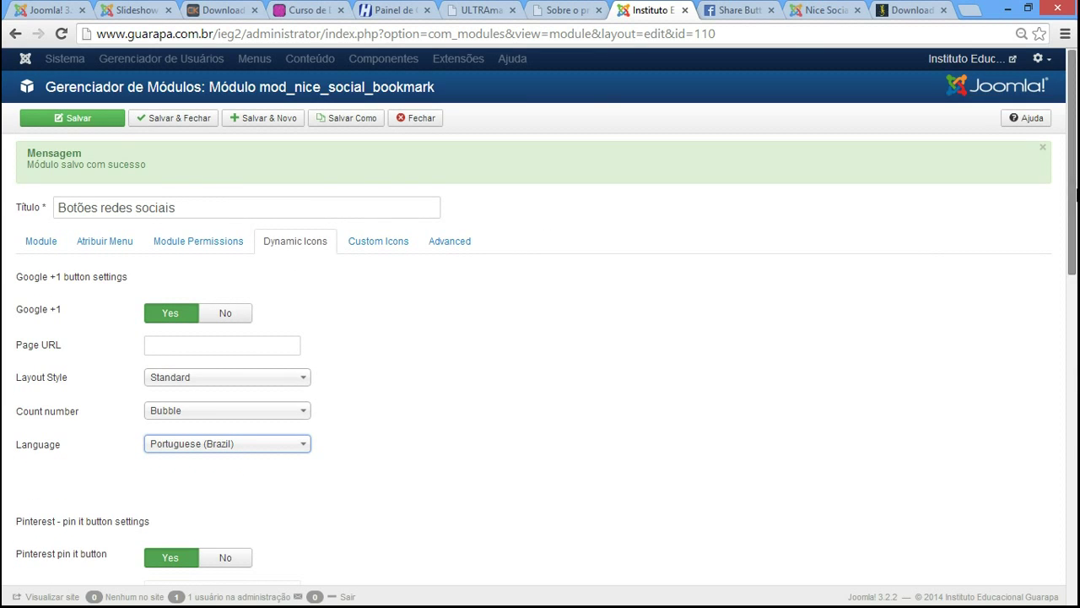
# - Examine the Tweet button's count number options and the other dynamic icon settings, and open the custom icon settings
pyautogui.scroll(-5, 1043, 354)
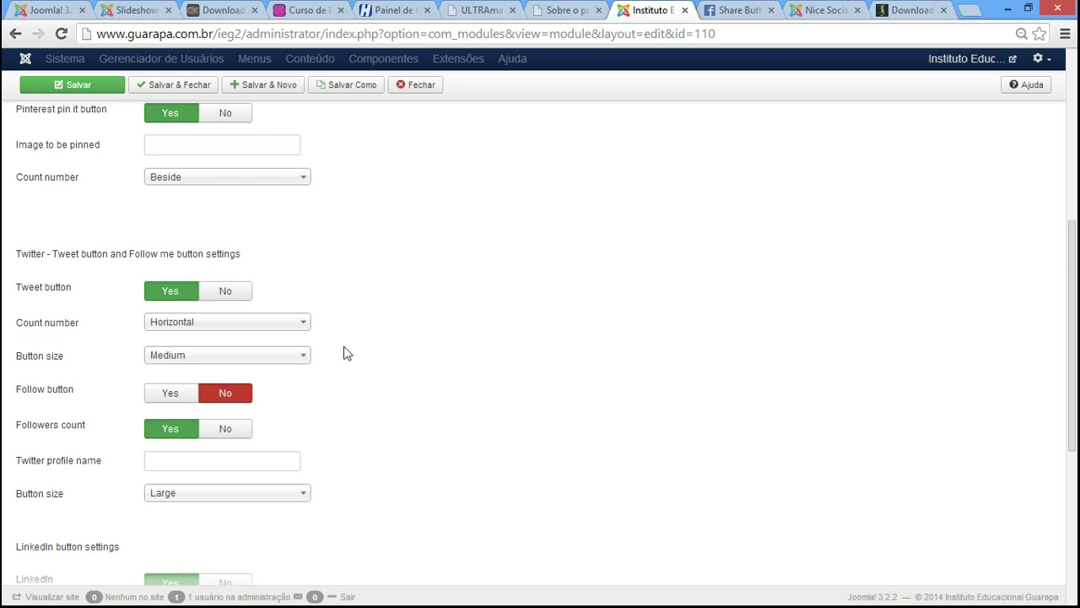
pyautogui.click(189, 325)
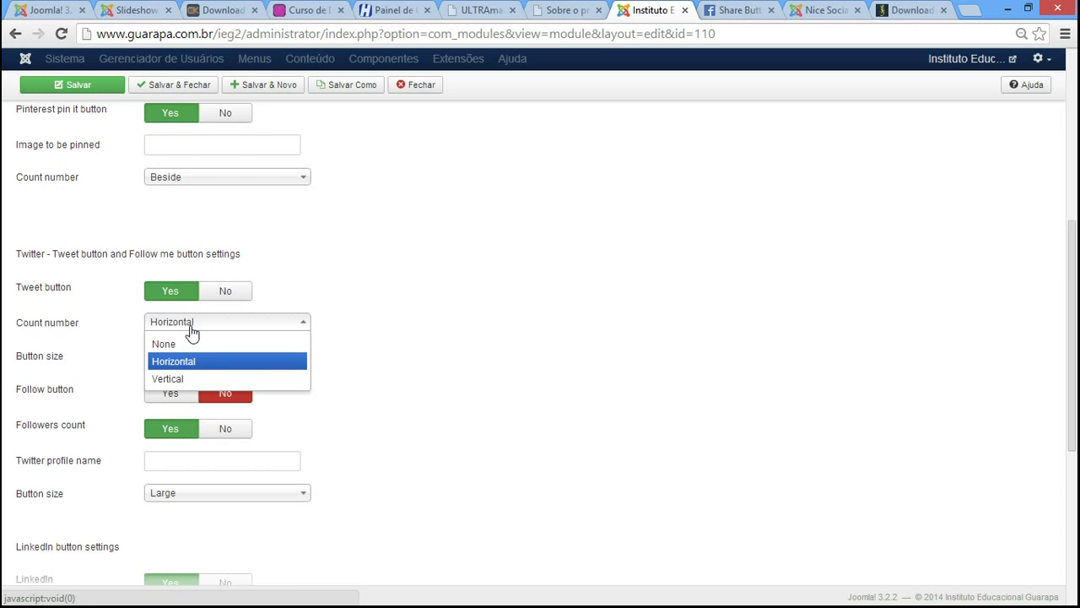
pyautogui.click(473, 379)
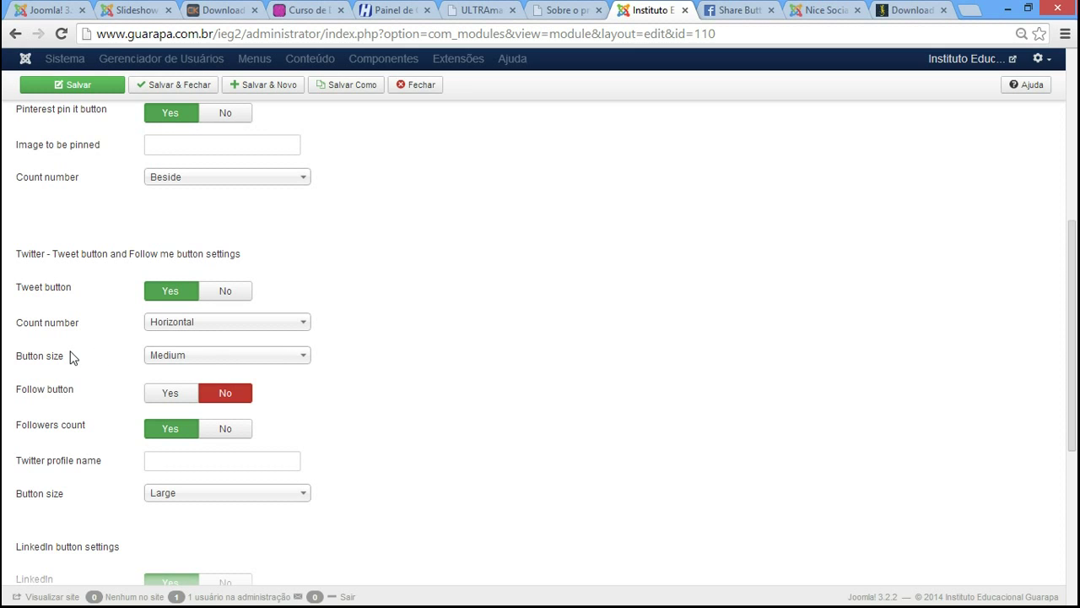
pyautogui.scroll(-3, 1073, 380)
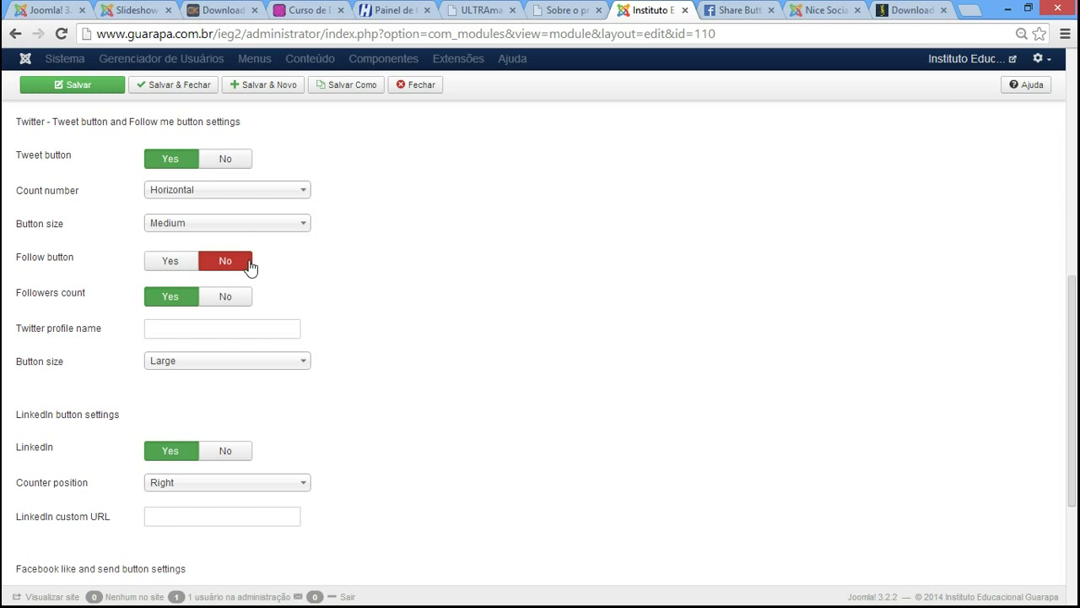
pyautogui.moveTo(1073, 417); pyautogui.dragTo(1076, 542)
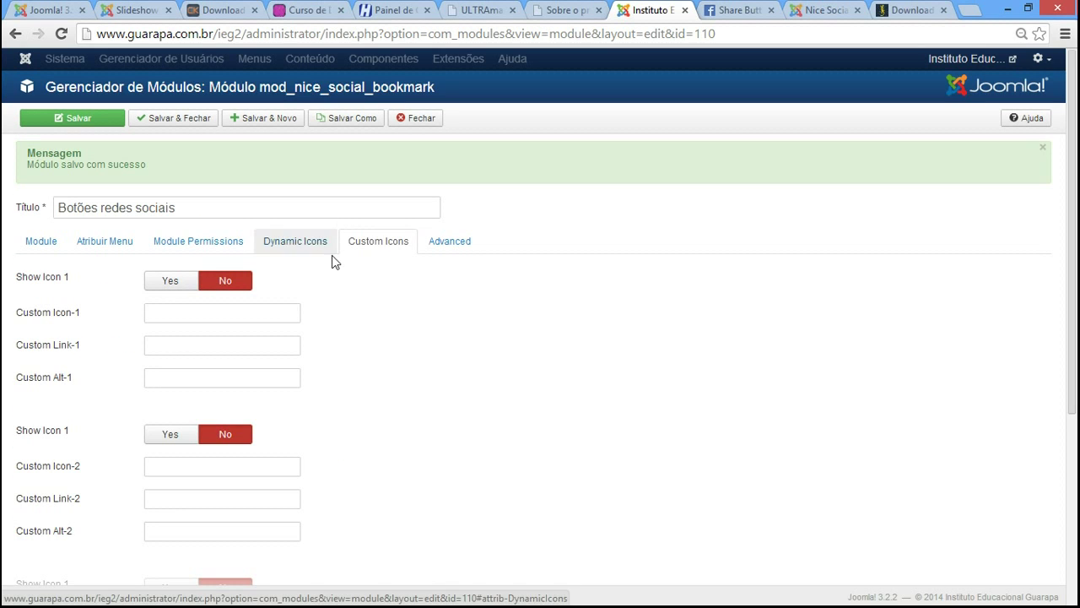
pyautogui.click(375, 240)
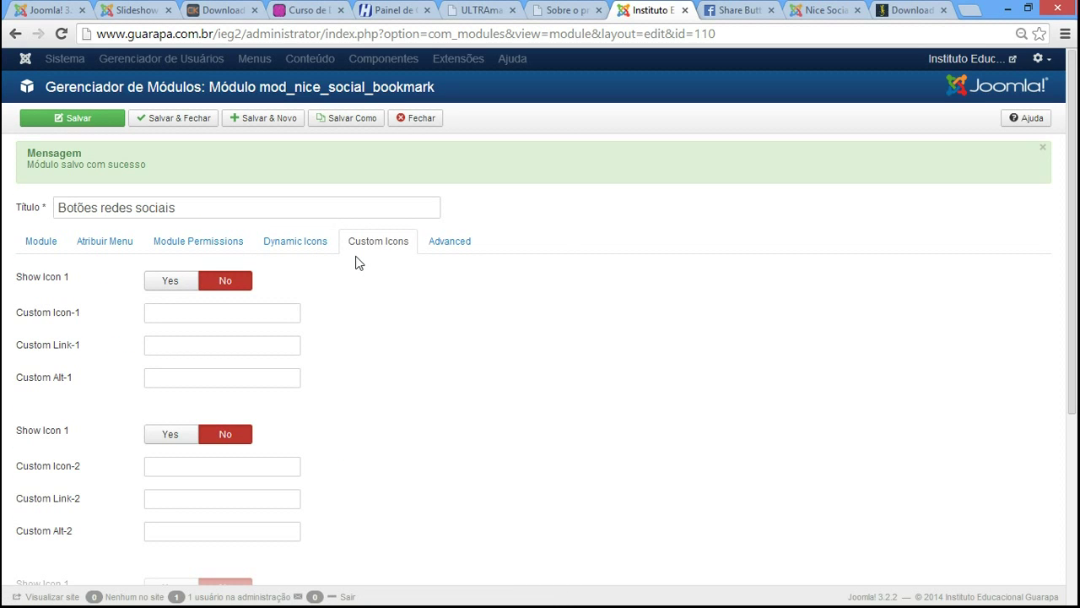